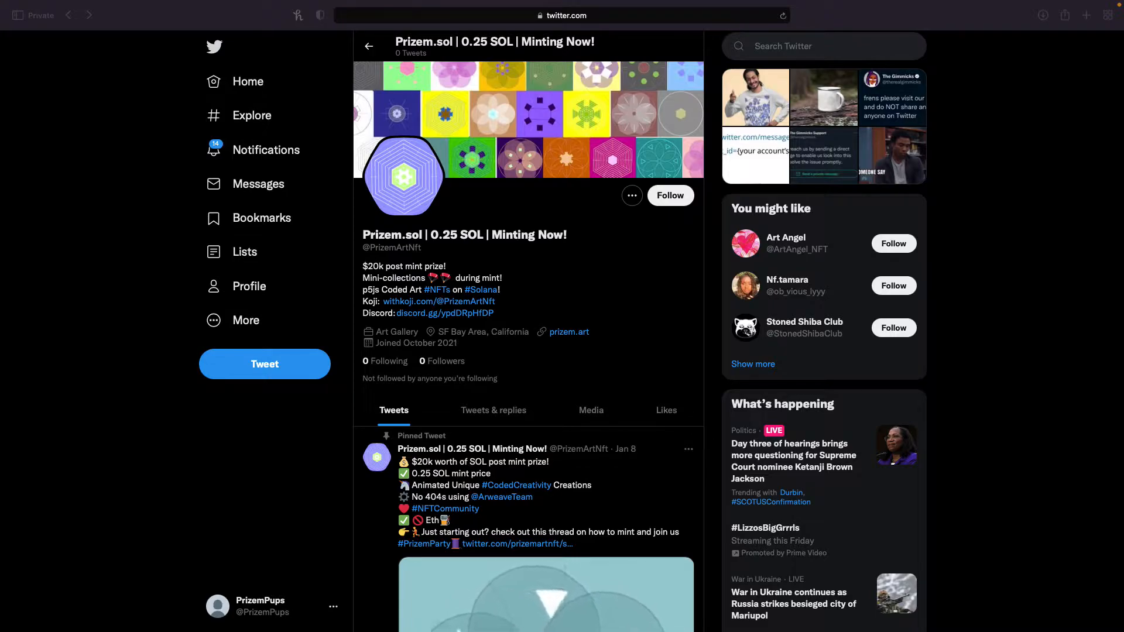
pyautogui.click(659, 244)
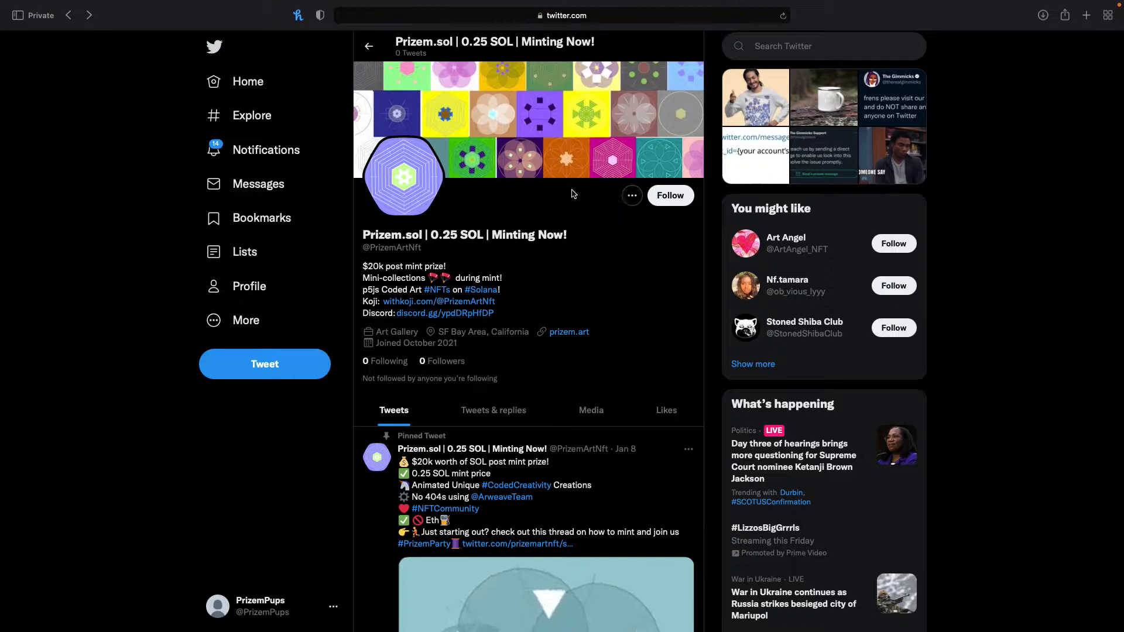
pyautogui.click(632, 196)
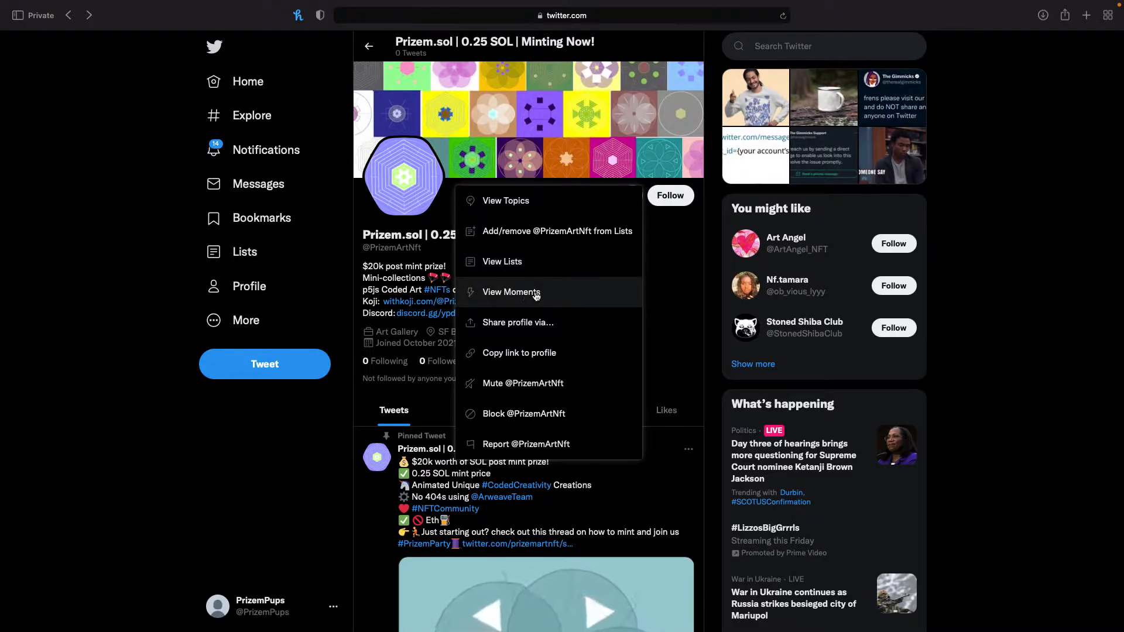
pyautogui.click(521, 293)
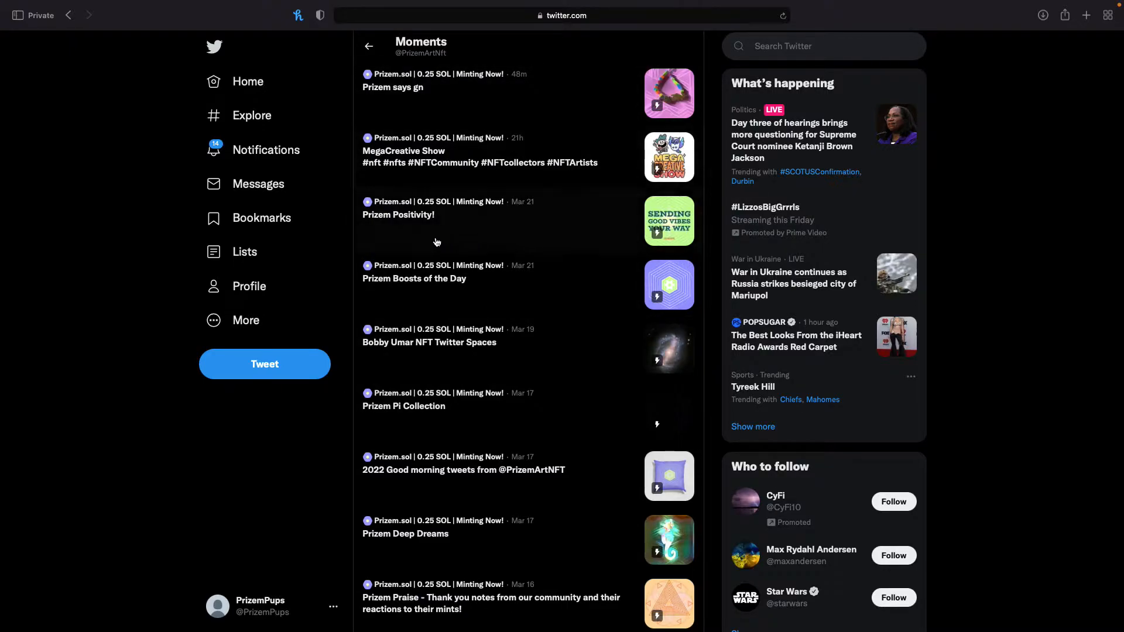
pyautogui.click(524, 231)
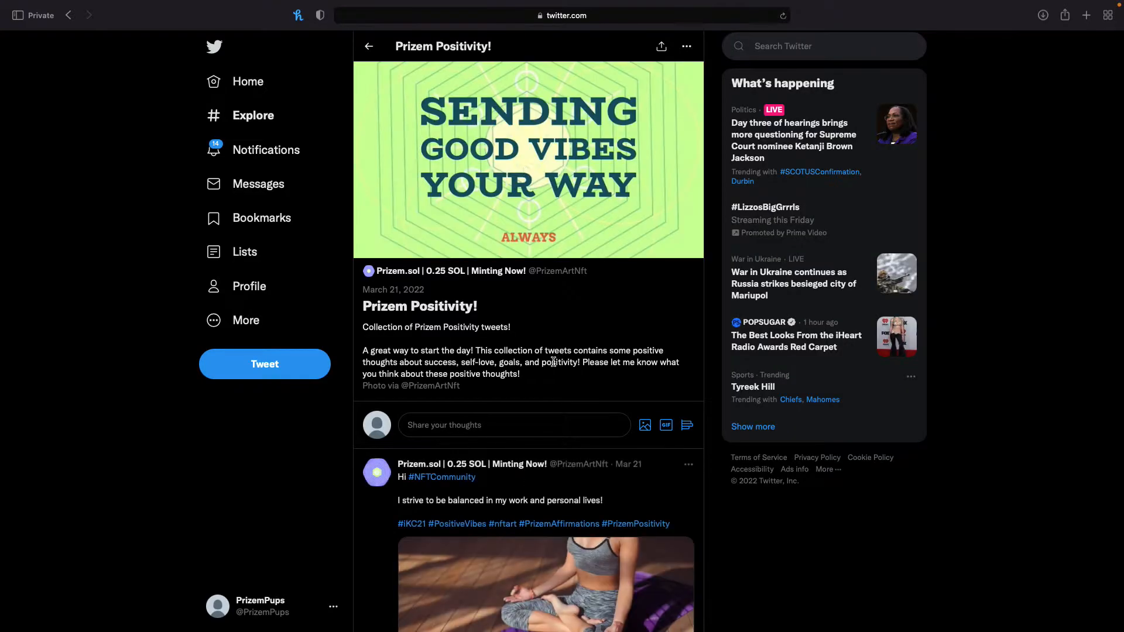
# - Look through the tweets collected in the "Prizem Positivity!" Moment and check its sharing options
pyautogui.scroll(-8, 541, 456)
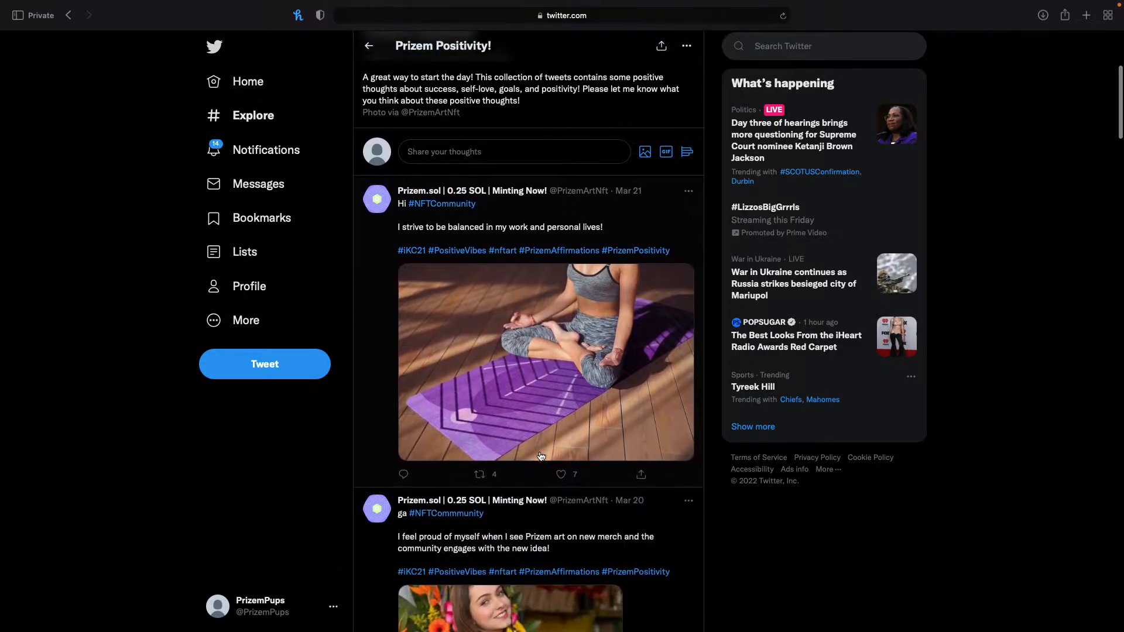
pyautogui.scroll(-7, 541, 456)
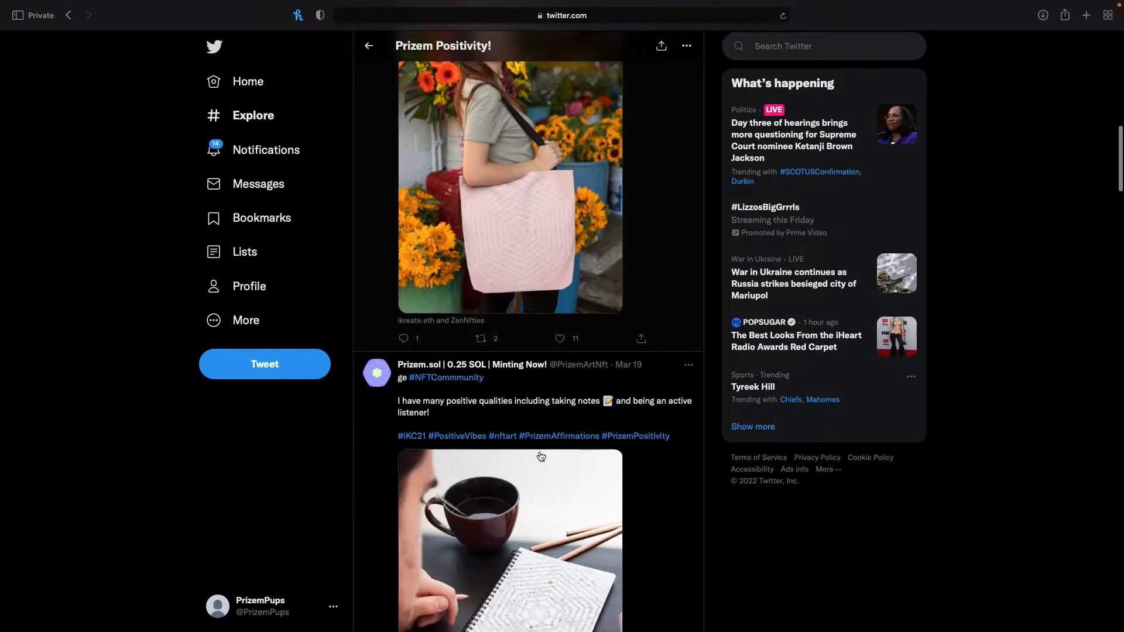
pyautogui.scroll(-2, 541, 457)
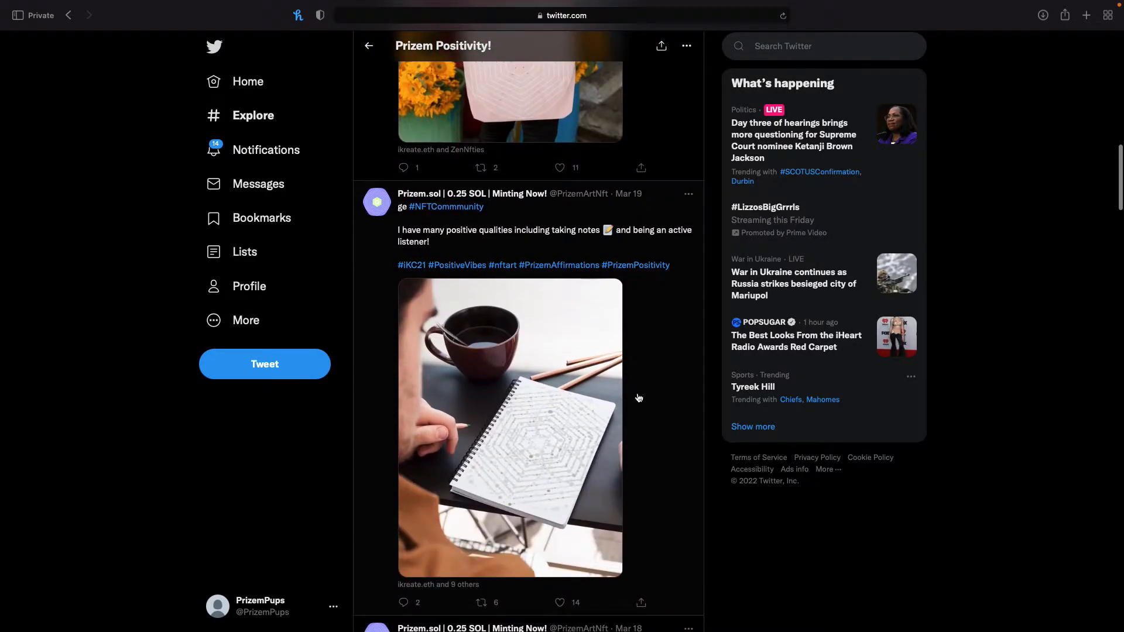
pyautogui.scroll(-1, 634, 394)
pyautogui.scroll(-6, 639, 398)
pyautogui.scroll(7, 638, 394)
pyautogui.scroll(15, 637, 394)
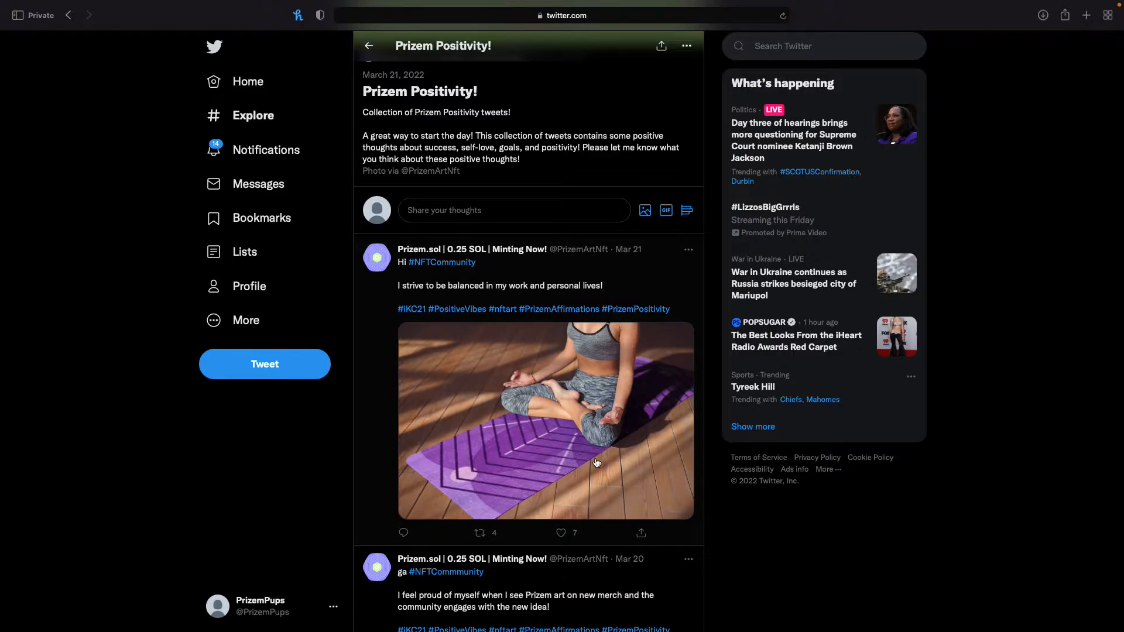
pyautogui.scroll(5, 596, 463)
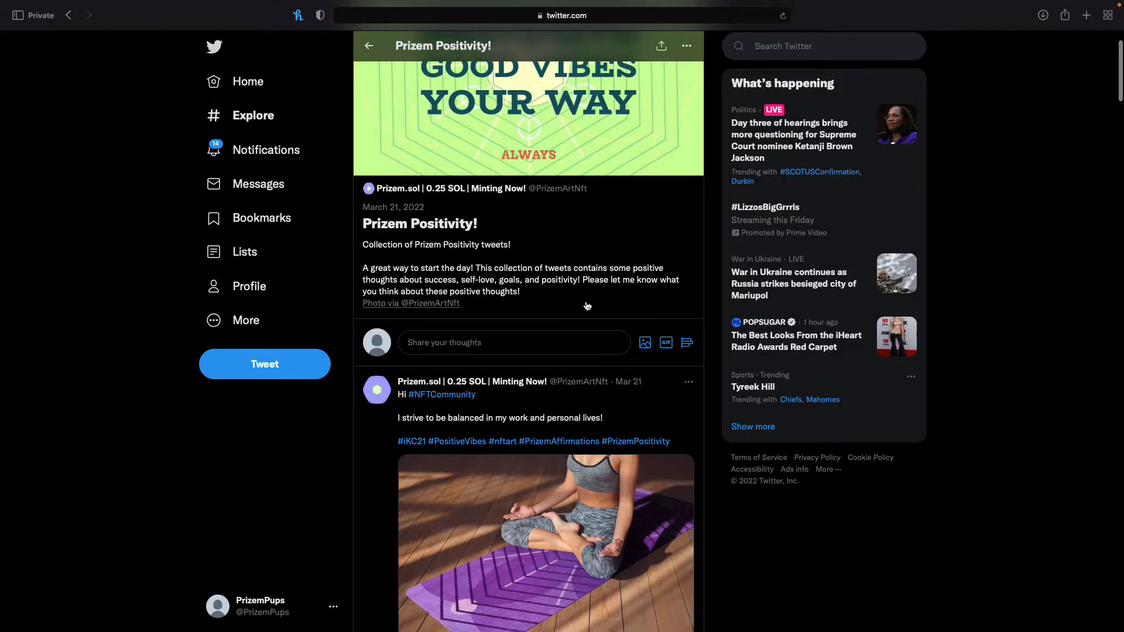
pyautogui.scroll(3, 587, 306)
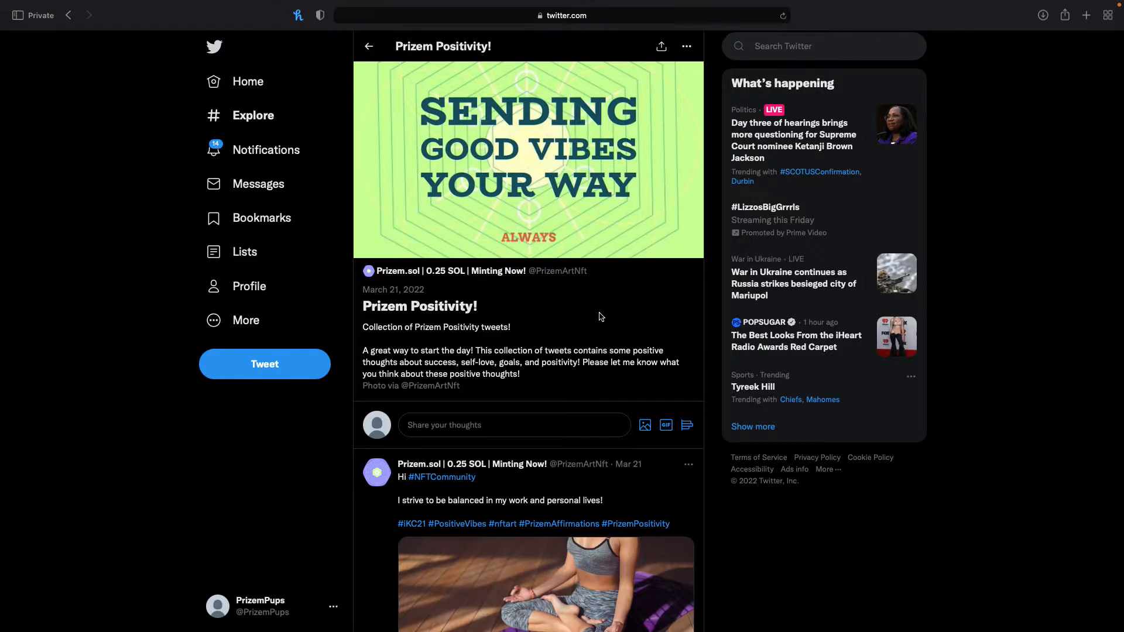
pyautogui.click(661, 47)
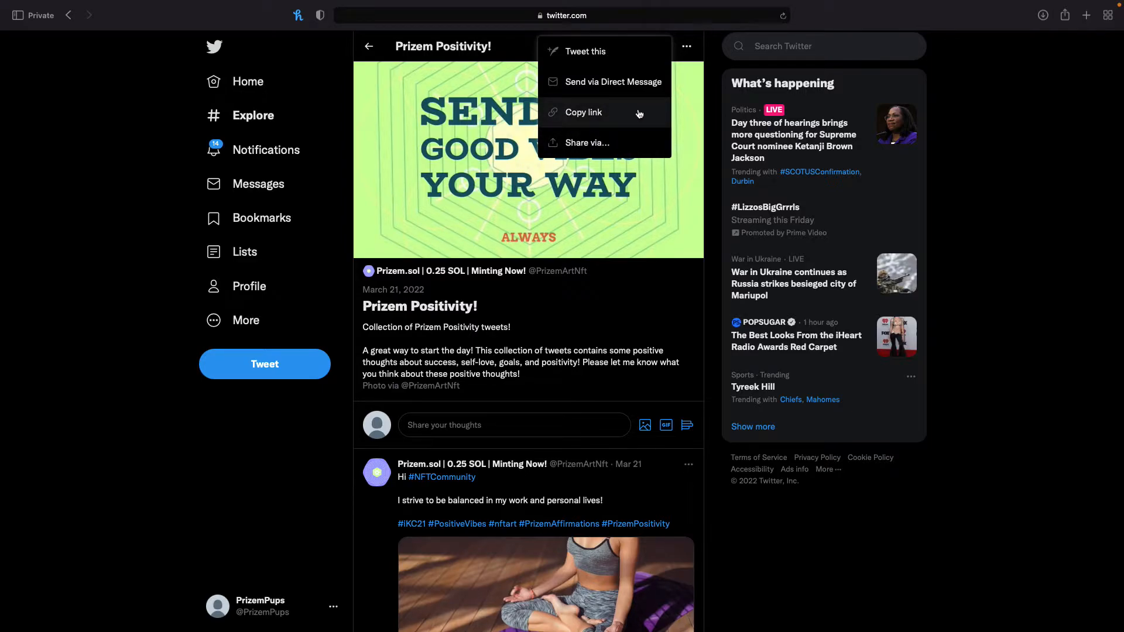
pyautogui.click(649, 302)
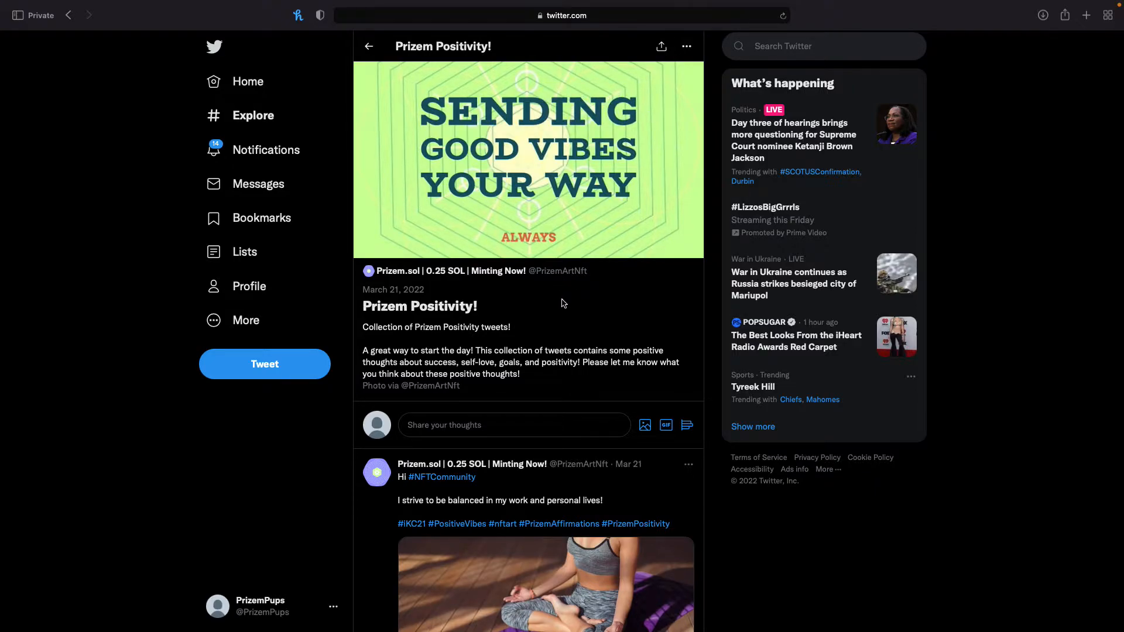
pyautogui.hotkey('ctrl', 'Left')
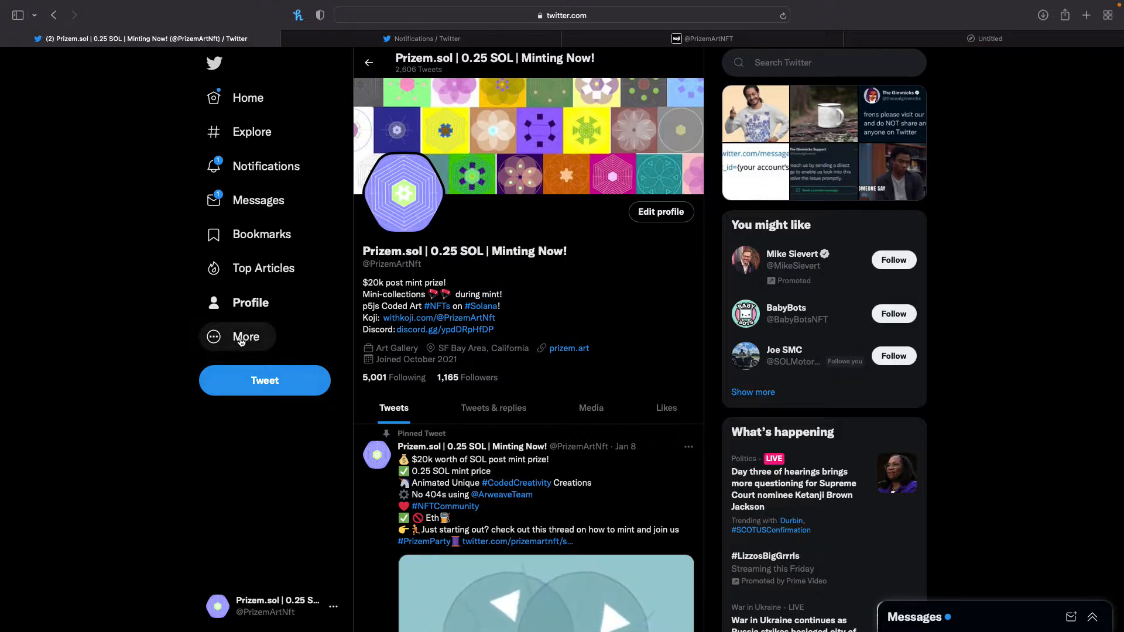
pyautogui.click(229, 340)
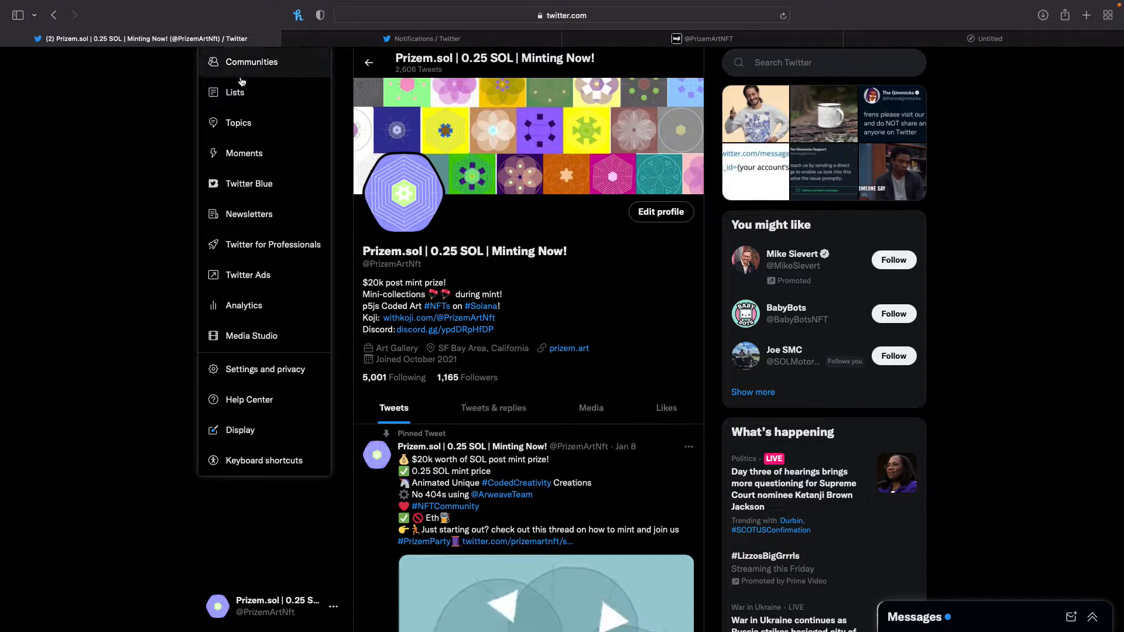
pyautogui.click(240, 158)
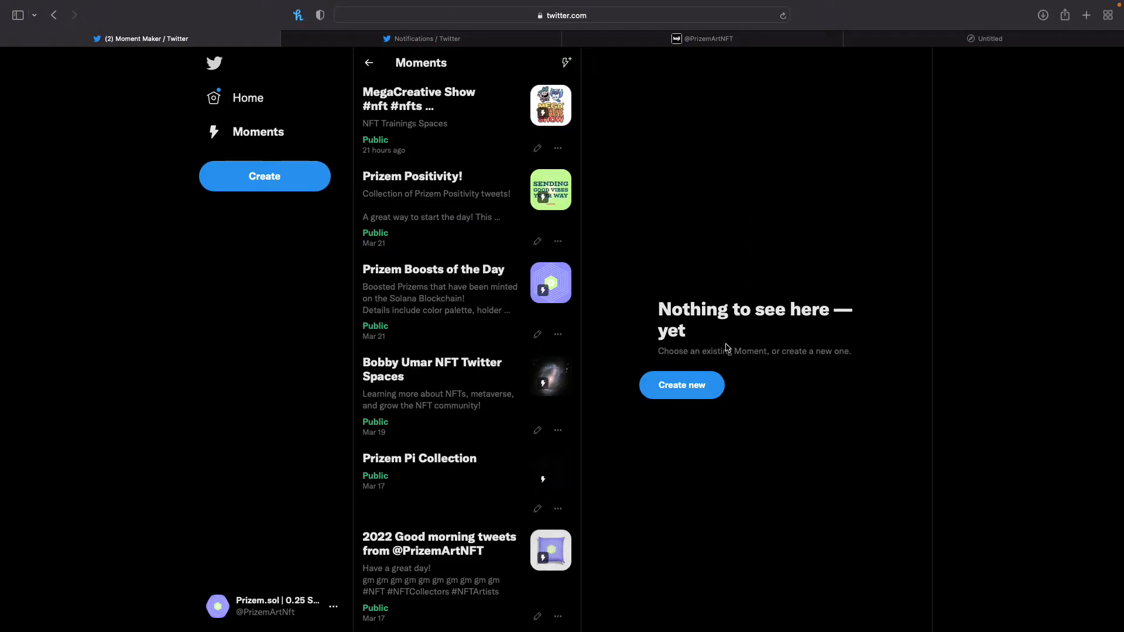
pyautogui.click(680, 389)
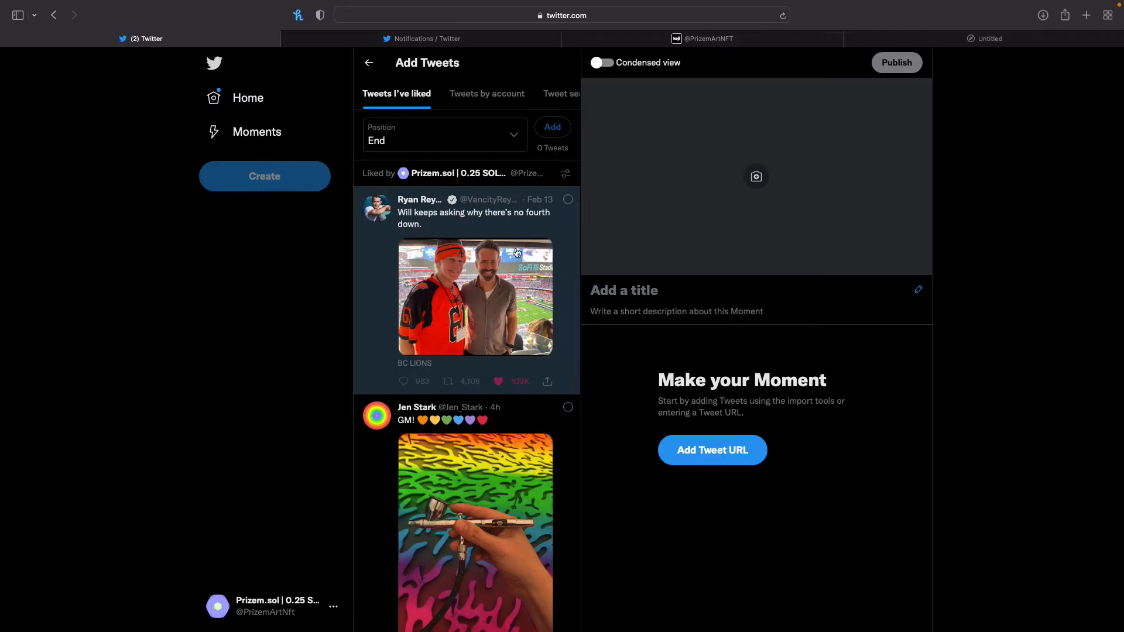
# - List the tweets by the PrizemArtNft account as a source for the Moment and skim through them
pyautogui.hscroll(2, 485, 101)
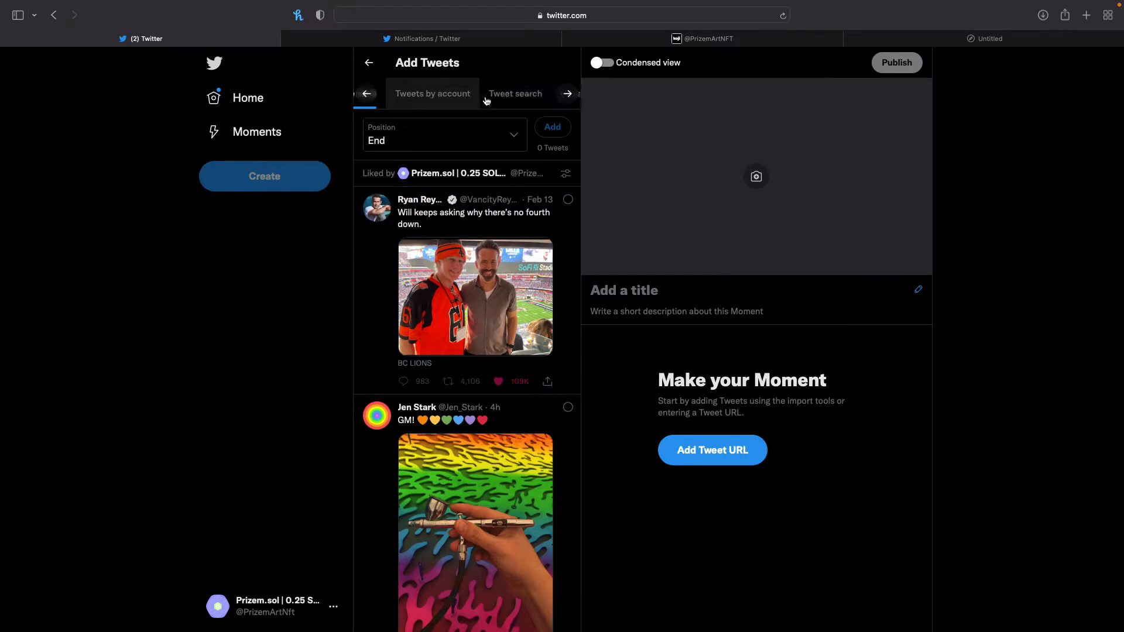
pyautogui.hscroll(1, 485, 100)
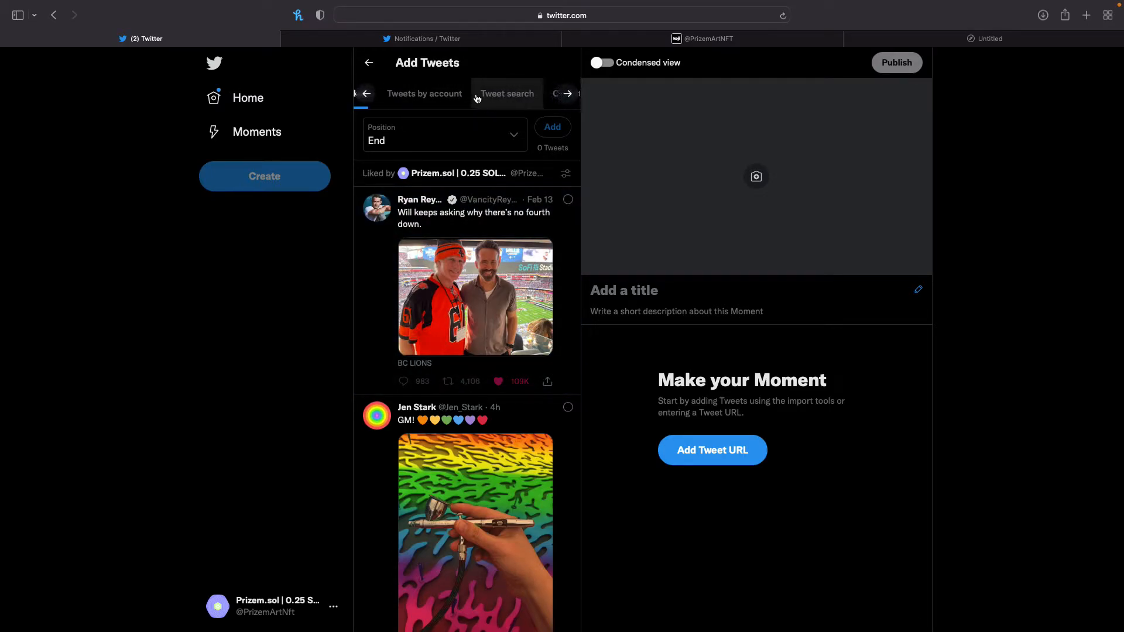
pyautogui.click(433, 95)
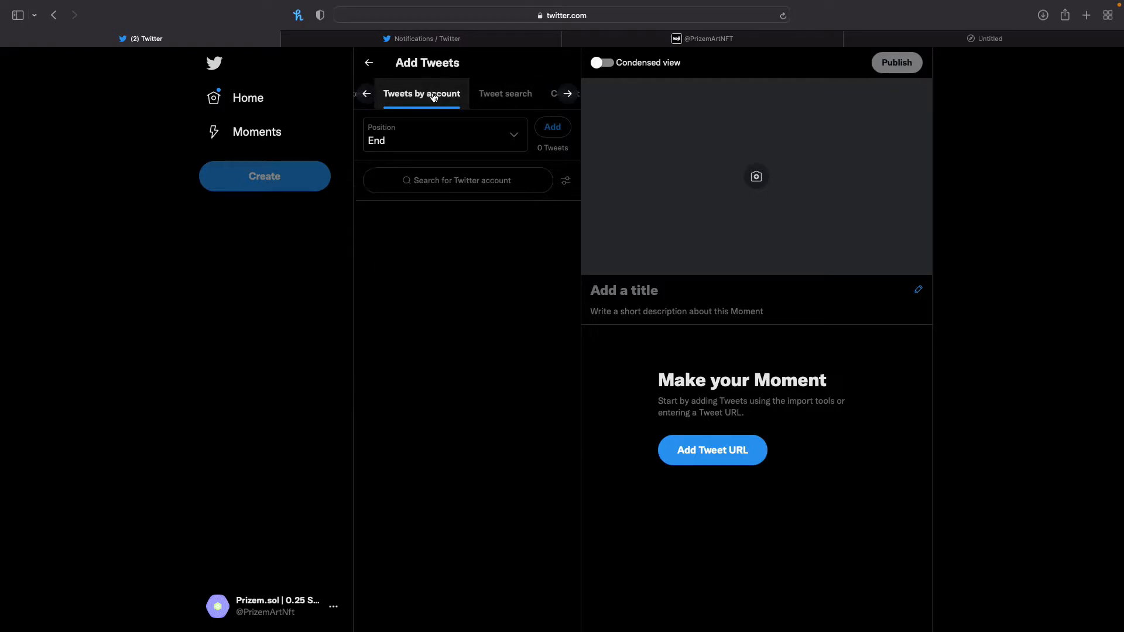
pyautogui.click(434, 179)
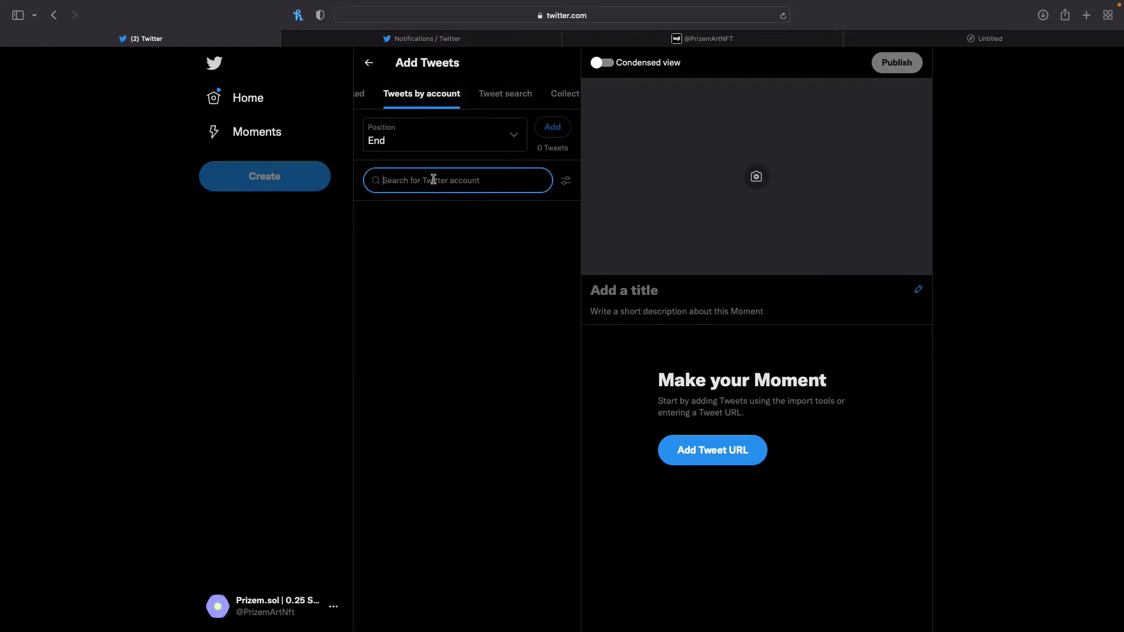
pyautogui.write('Prizem')
pyautogui.click(440, 212)
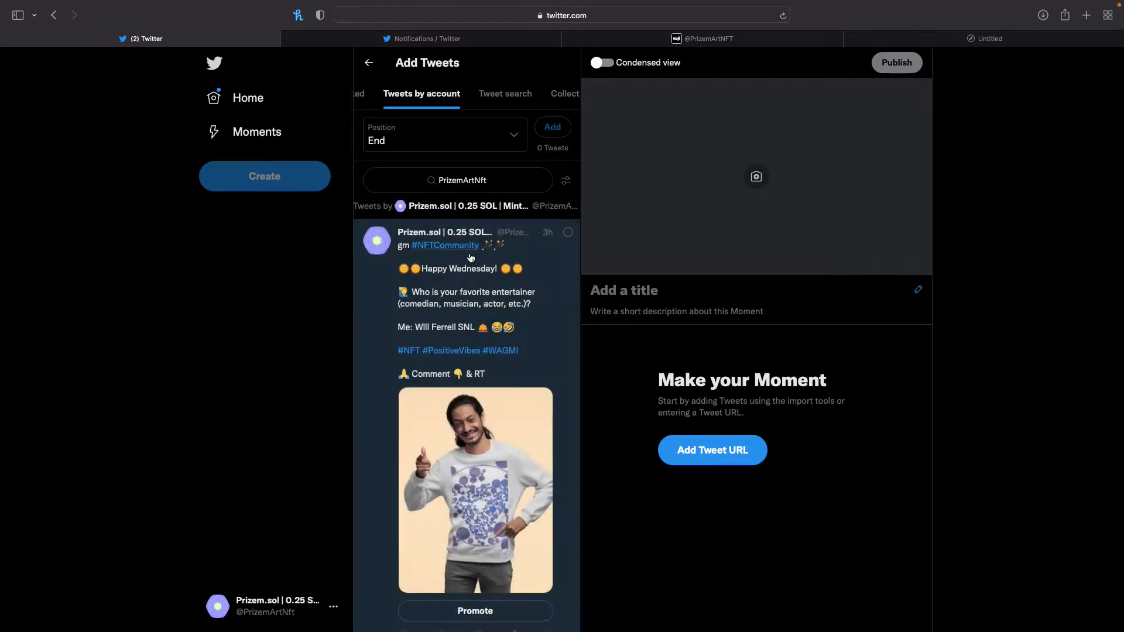
pyautogui.scroll(-10, 462, 251)
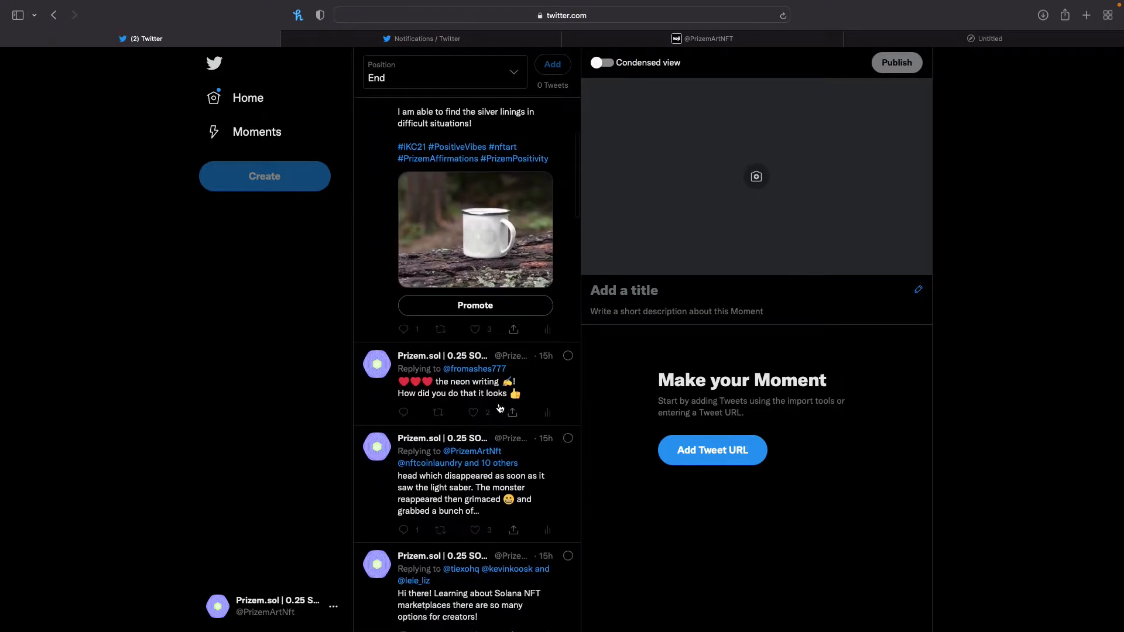
pyautogui.scroll(10, 500, 408)
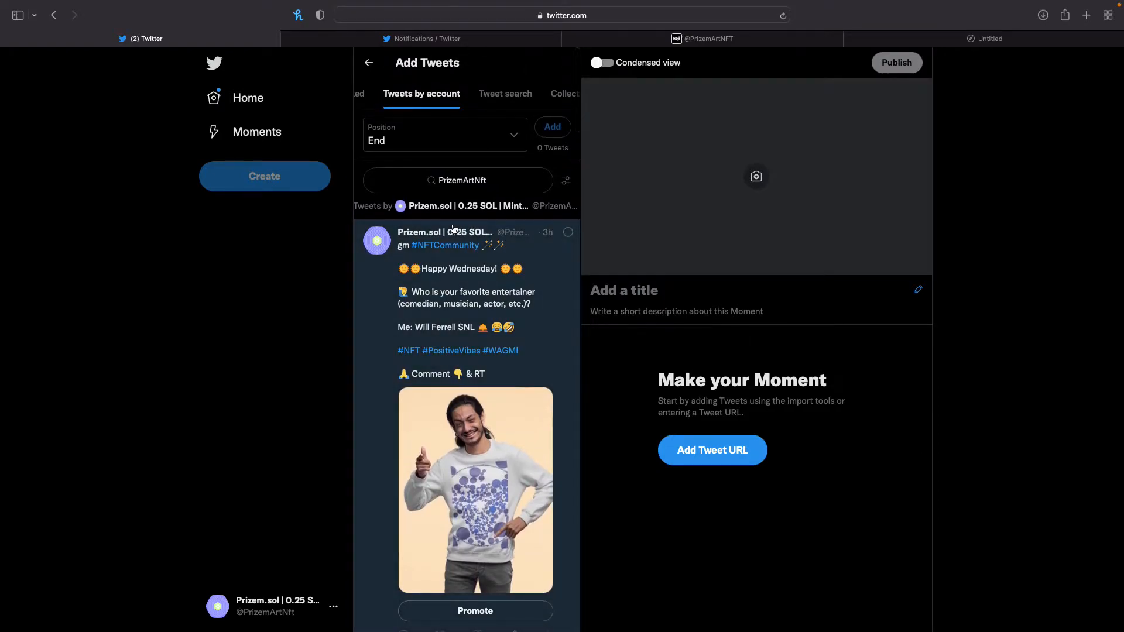
# - Run a tweet search for "from:PrizemArtNft gn" to find tweets for the new Moment
pyautogui.click(499, 99)
pyautogui.click(447, 183)
pyautogui.write('from:Prizem')
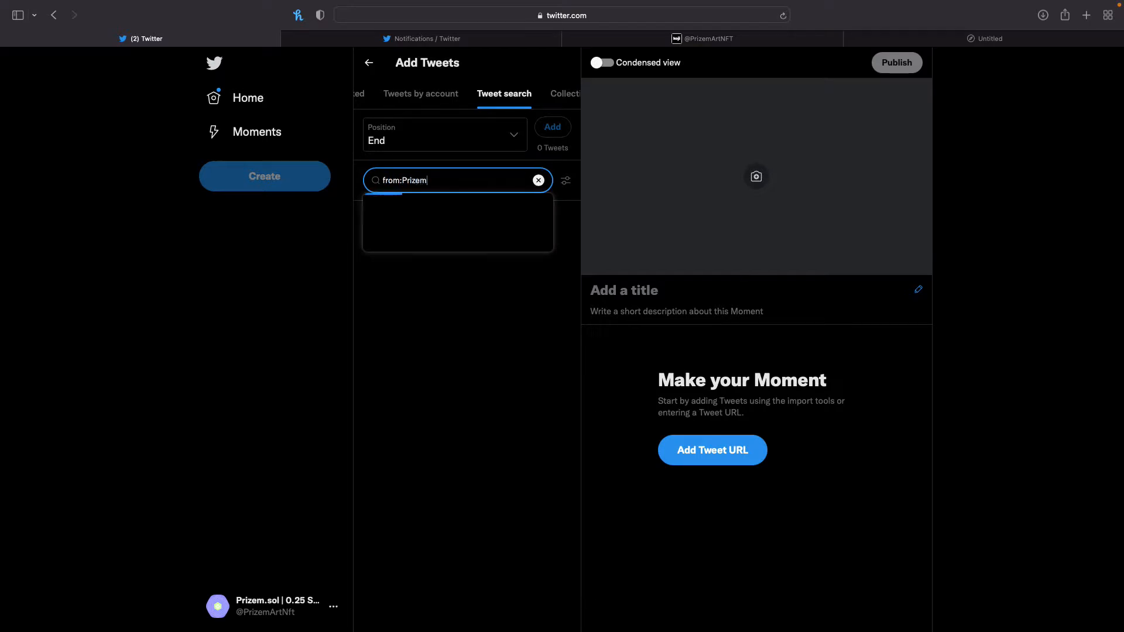
pyautogui.write('ArtNft gn')
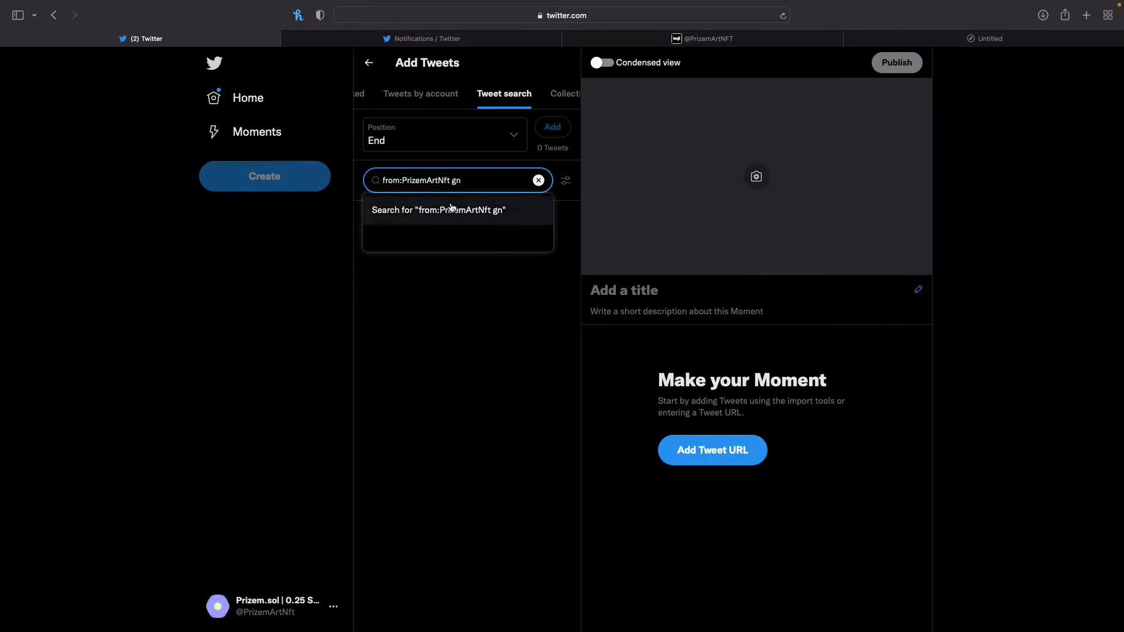
pyautogui.click(452, 209)
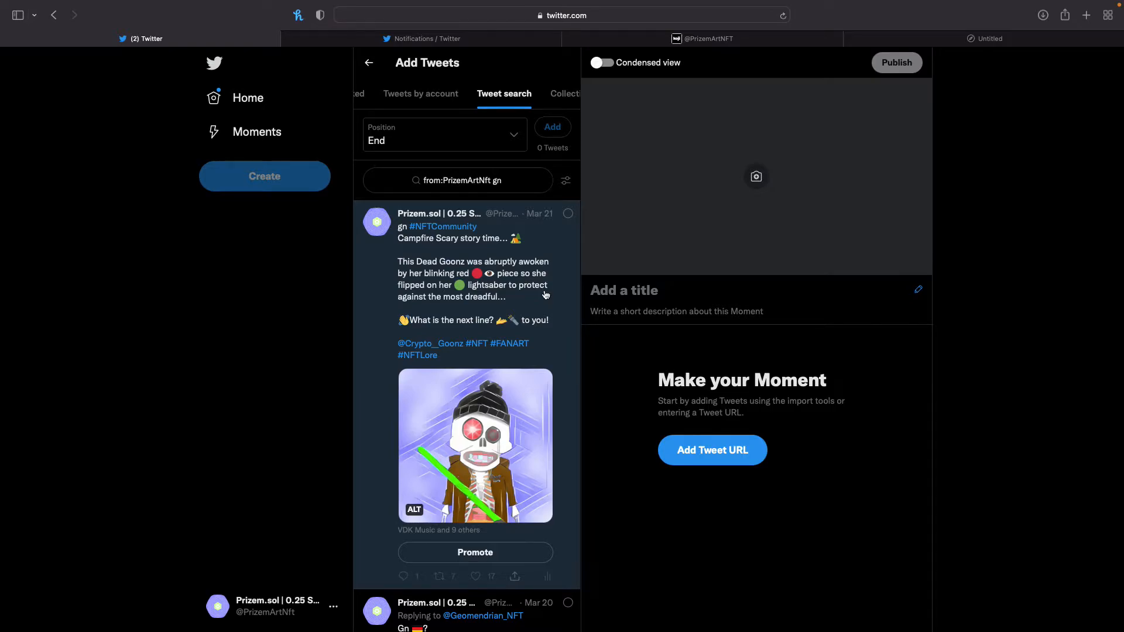
# - Select the four gn #NFTCommunity tweets: campfire story, Potent Potions shirt, friendship bracelet and Beluga Bay Doodluga
pyautogui.click(567, 215)
pyautogui.scroll(-10, 560, 336)
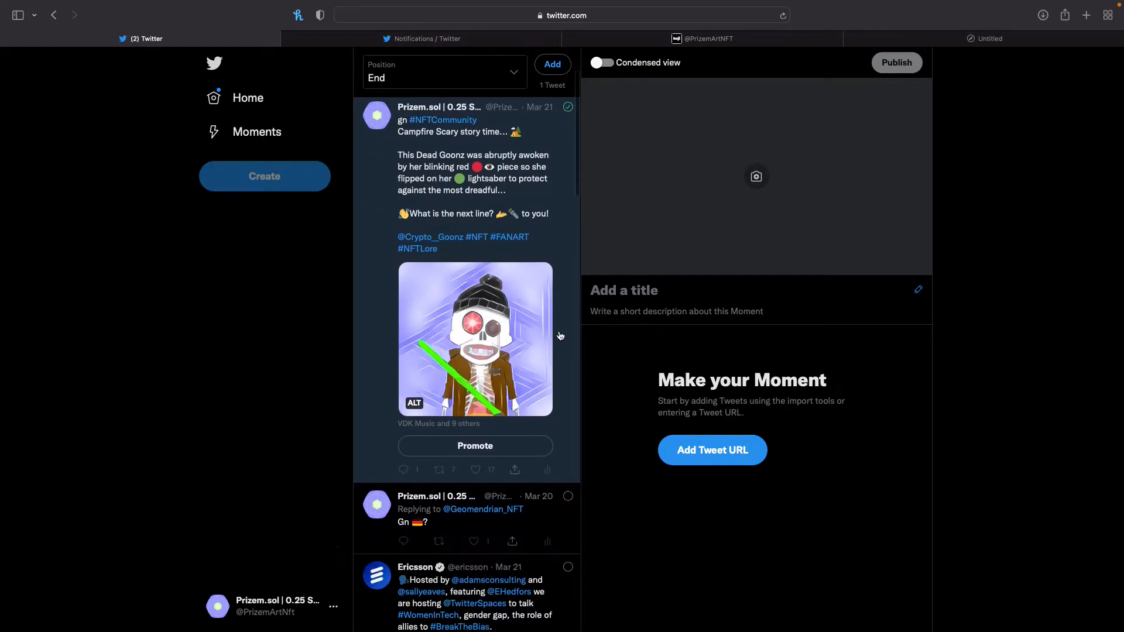
pyautogui.scroll(-4, 560, 336)
pyautogui.click(568, 147)
pyautogui.scroll(-5, 545, 375)
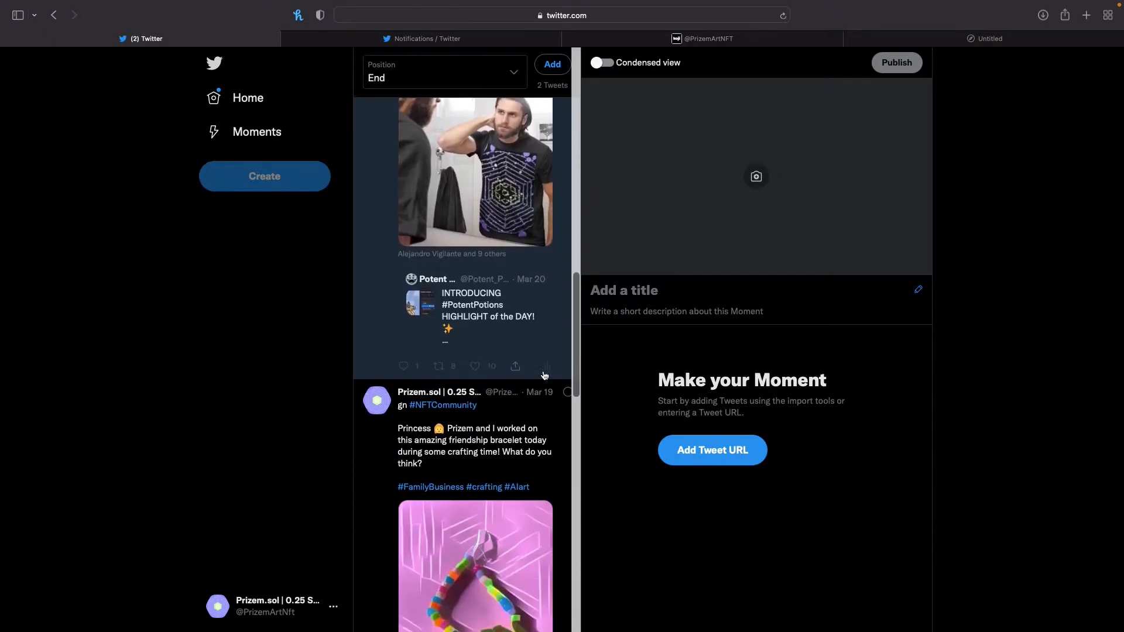
pyautogui.click(566, 345)
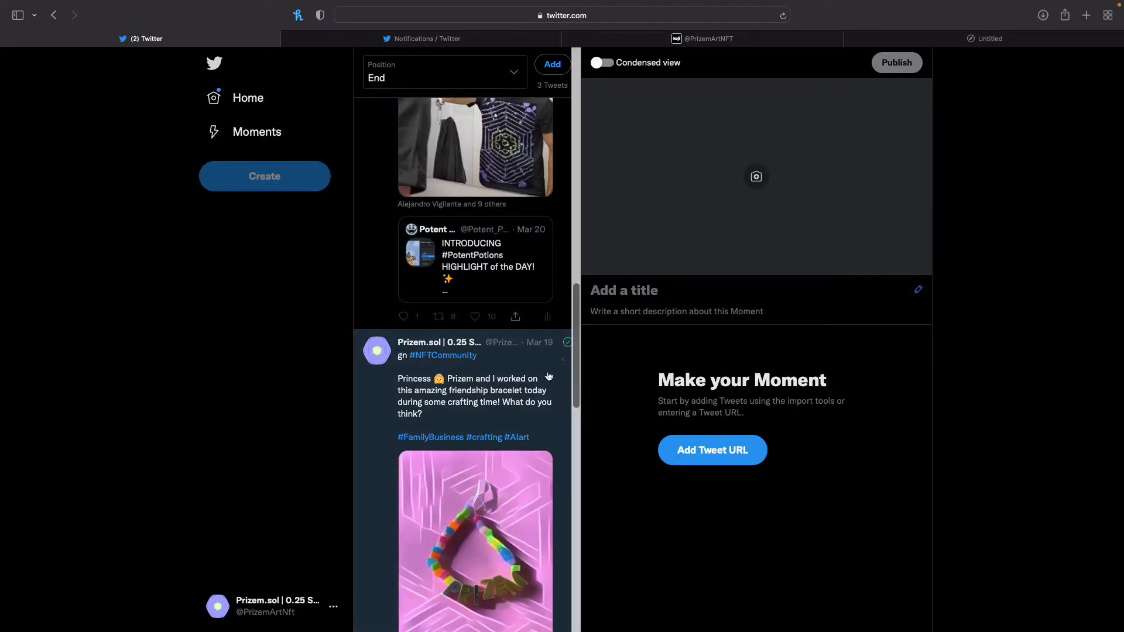
pyautogui.scroll(-5, 536, 402)
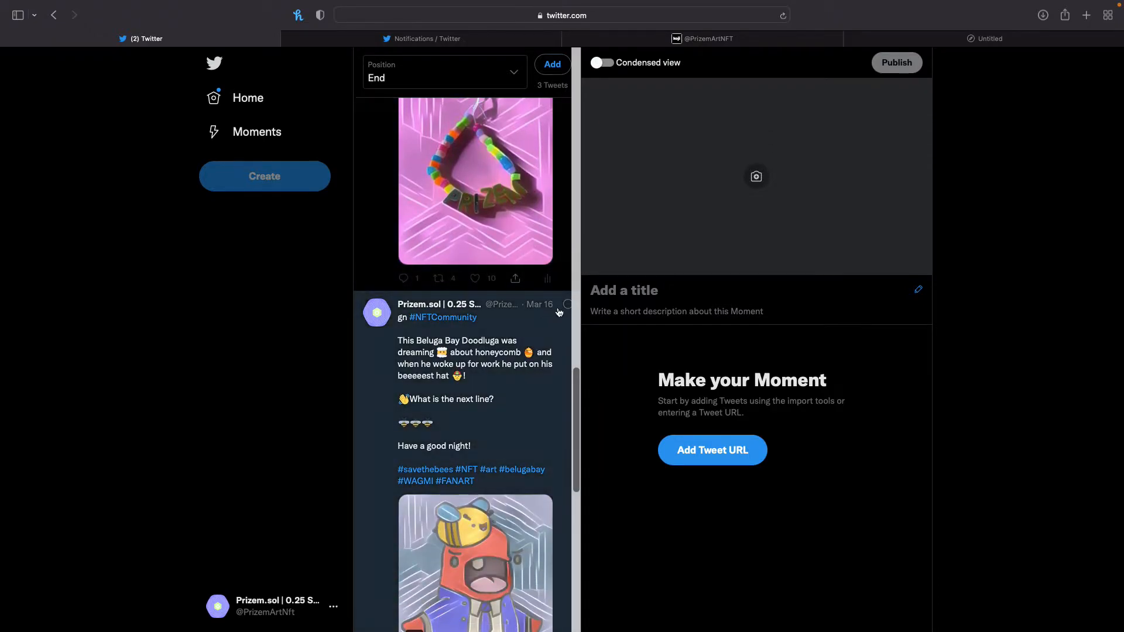
pyautogui.click(567, 308)
pyautogui.scroll(-5, 522, 433)
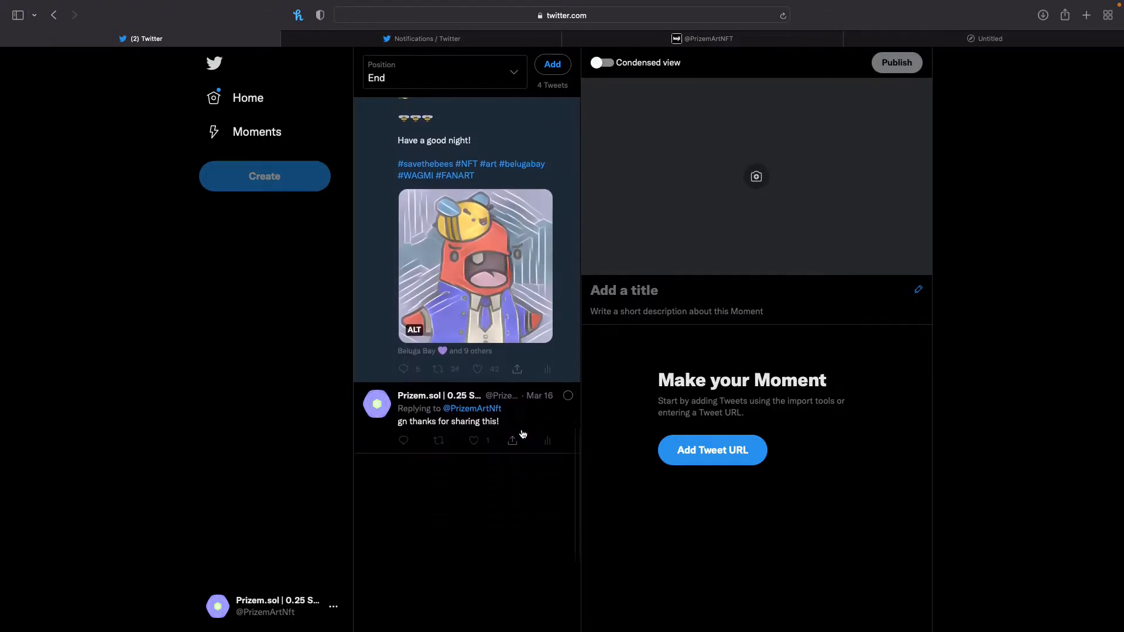
# - Add the four selected gn tweets to the Moment with the position set to Beginning
pyautogui.scroll(10, 523, 433)
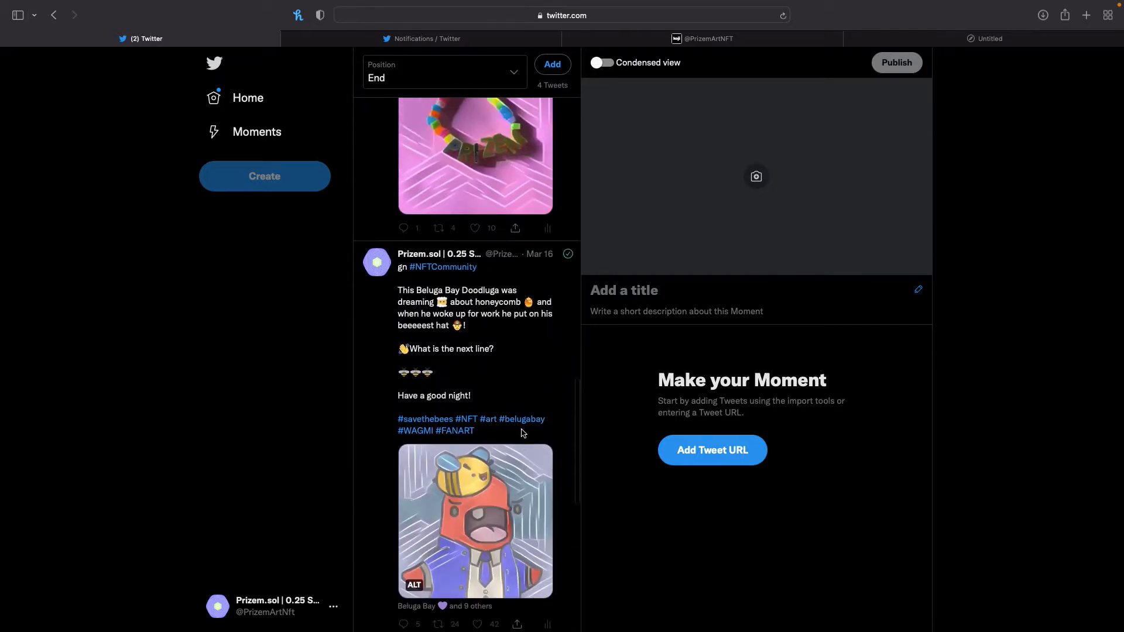
pyautogui.scroll(15, 522, 433)
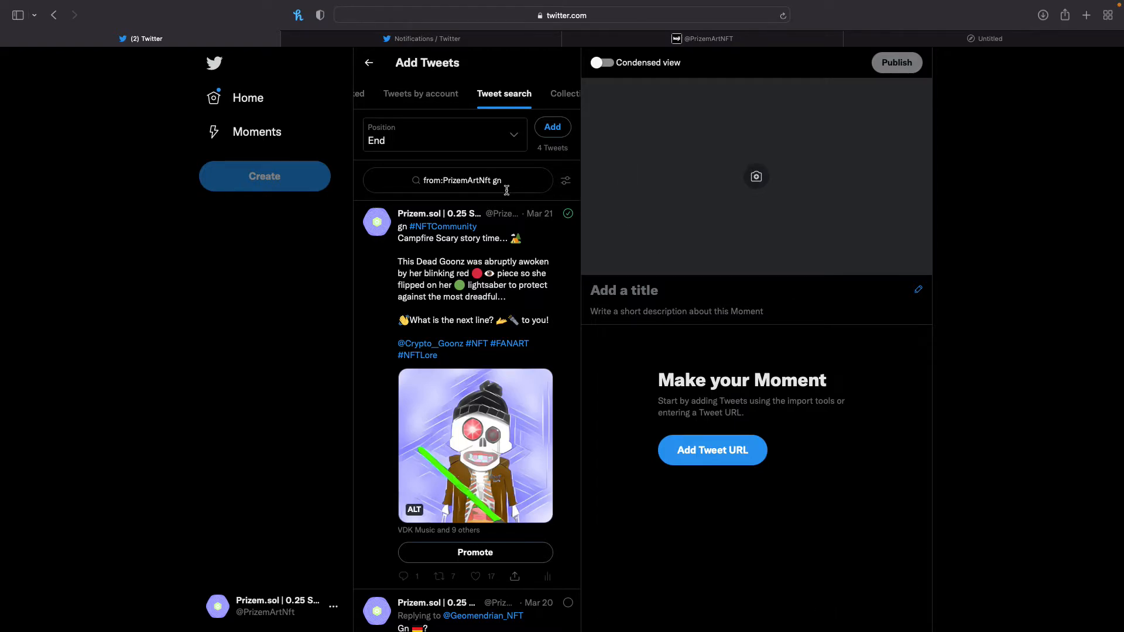
pyautogui.click(403, 148)
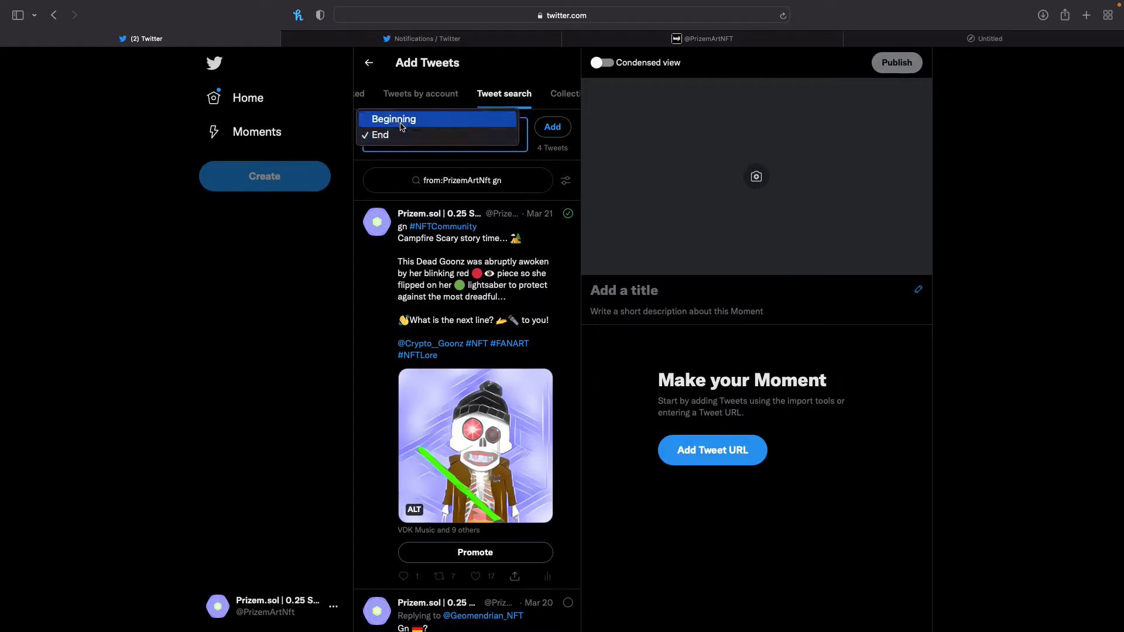
pyautogui.click(393, 119)
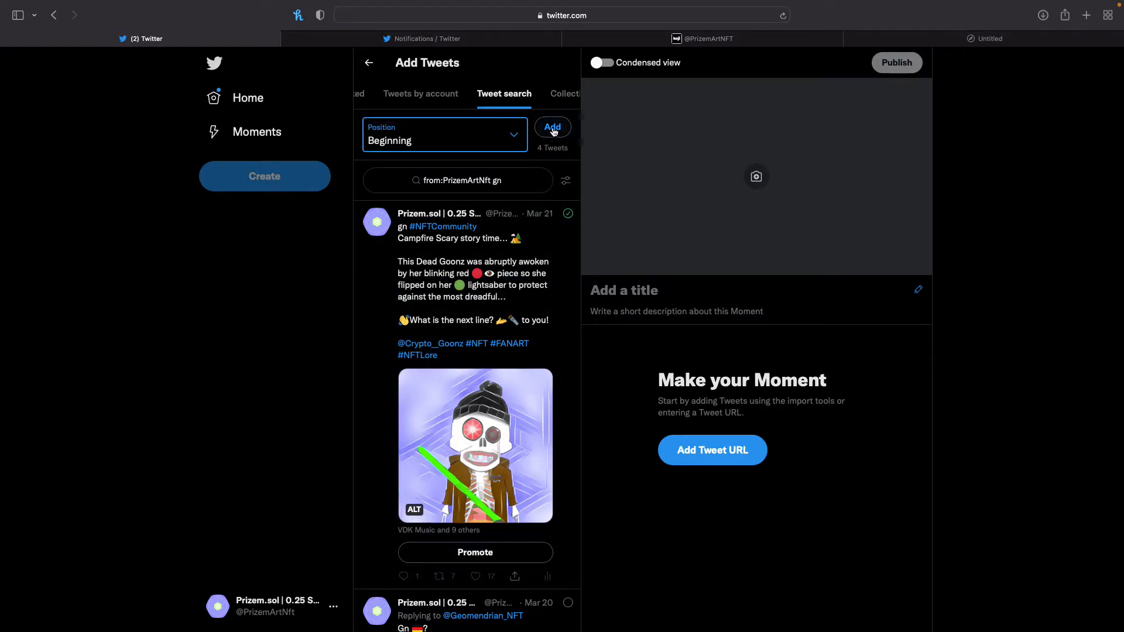
pyautogui.click(553, 129)
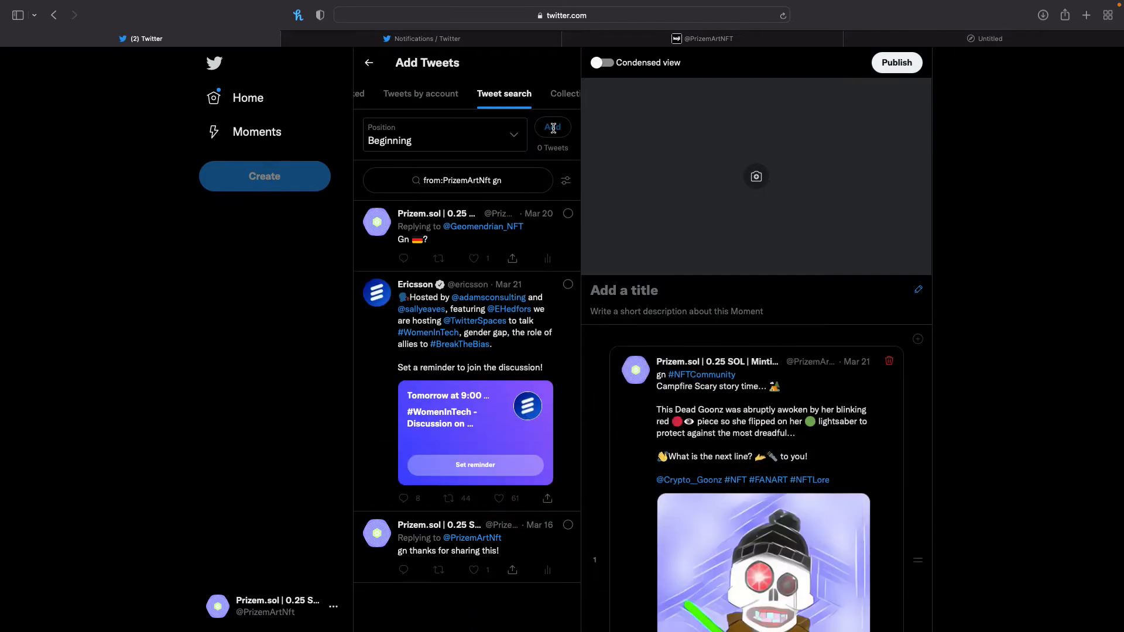
# - Move the Potent Potions clone tweet ahead of the campfire story tweet in the Moment and review the order
pyautogui.scroll(-5, 877, 443)
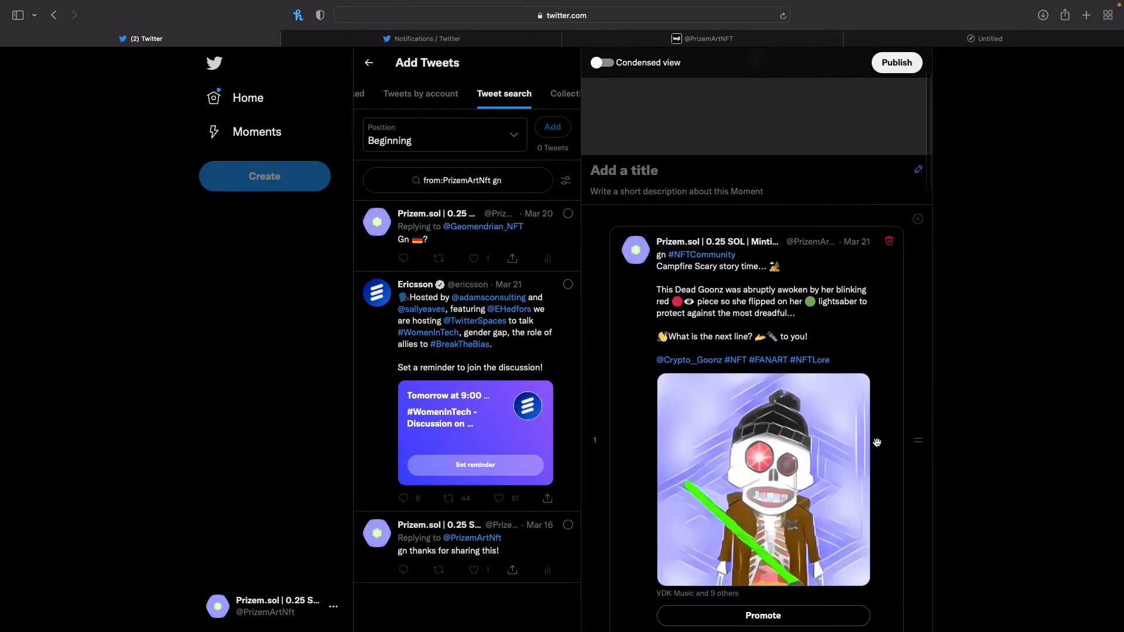
pyautogui.scroll(-10, 876, 443)
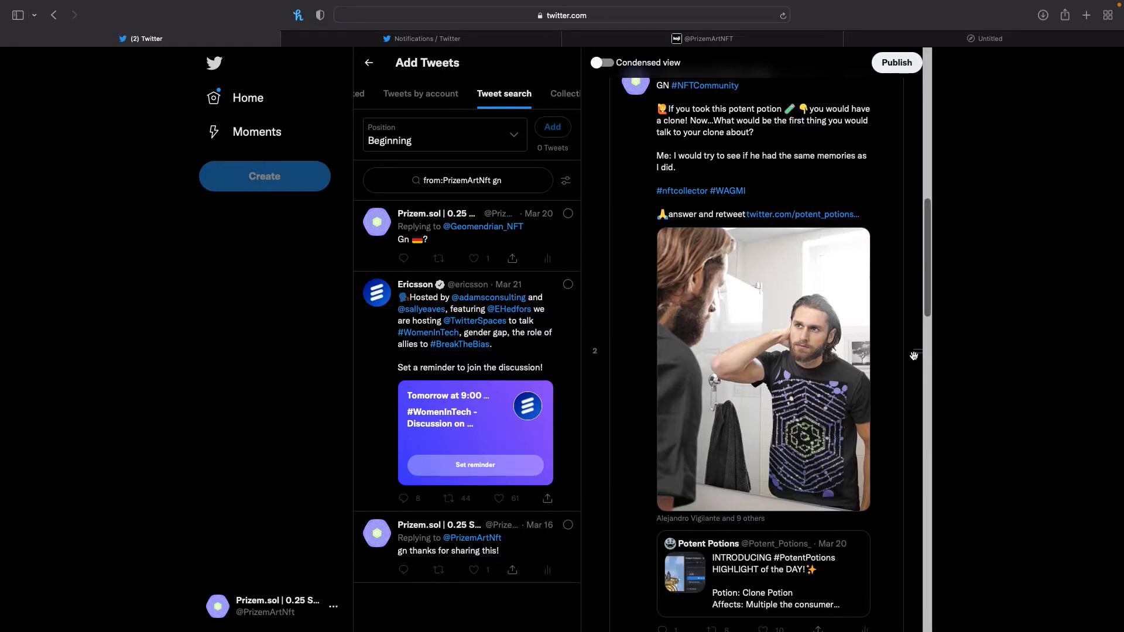
pyautogui.moveTo(914, 356); pyautogui.dragTo(901, 268)
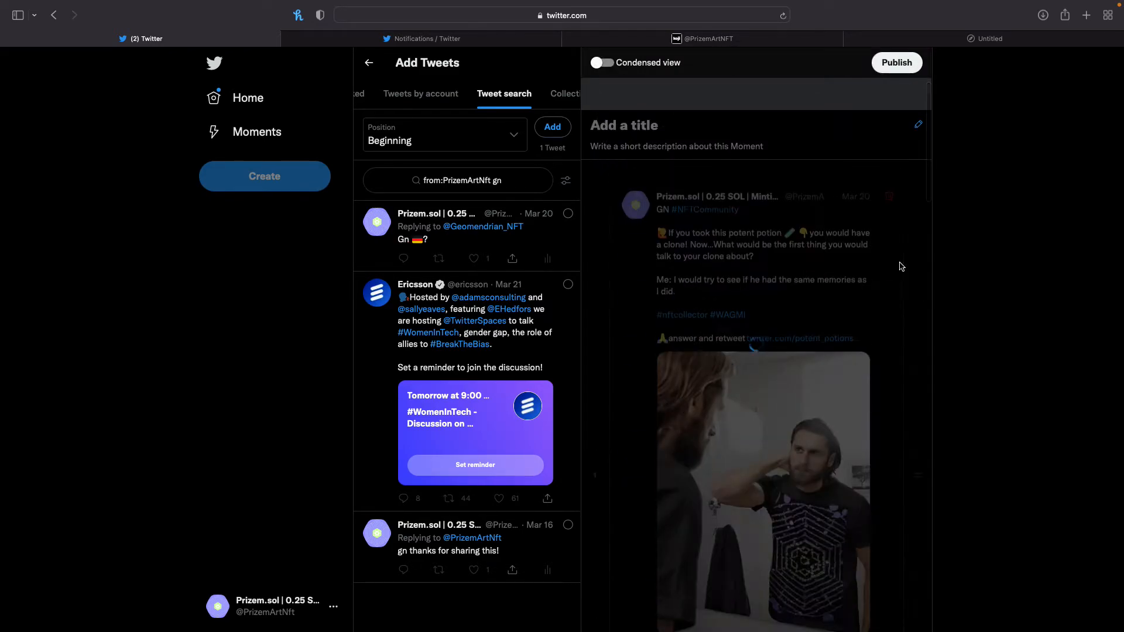
pyautogui.scroll(-10, 845, 396)
pyautogui.scroll(-10, 846, 397)
pyautogui.scroll(10, 846, 396)
pyautogui.scroll(10, 846, 396)
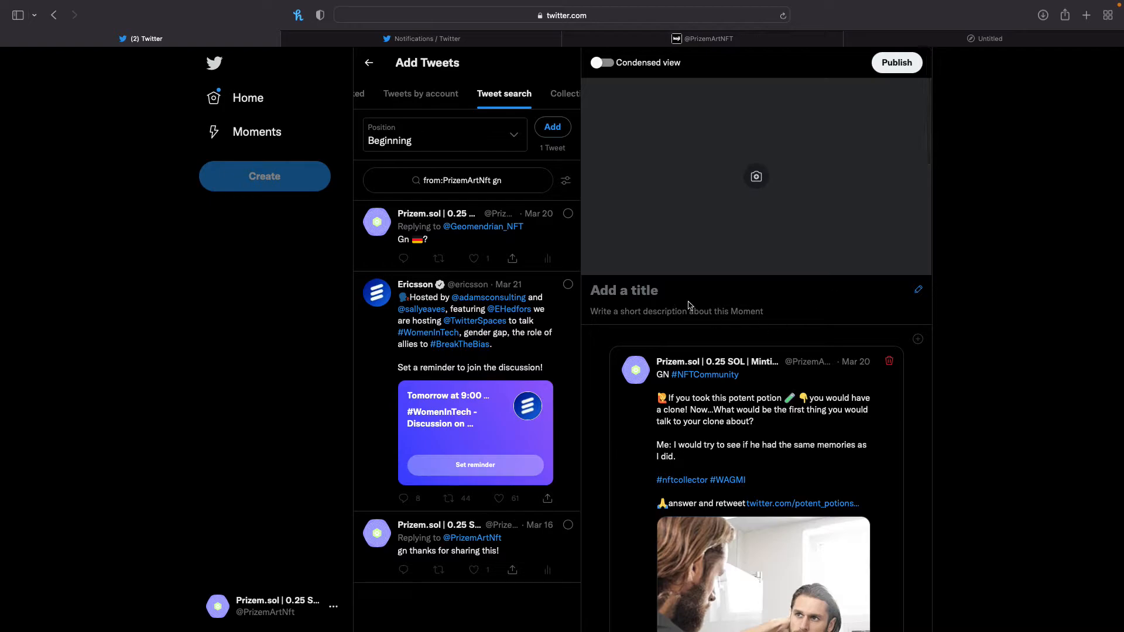
# - Choose the PRIZEM friendship bracelet image as the Moment's cover and proceed to cropping
pyautogui.click(756, 178)
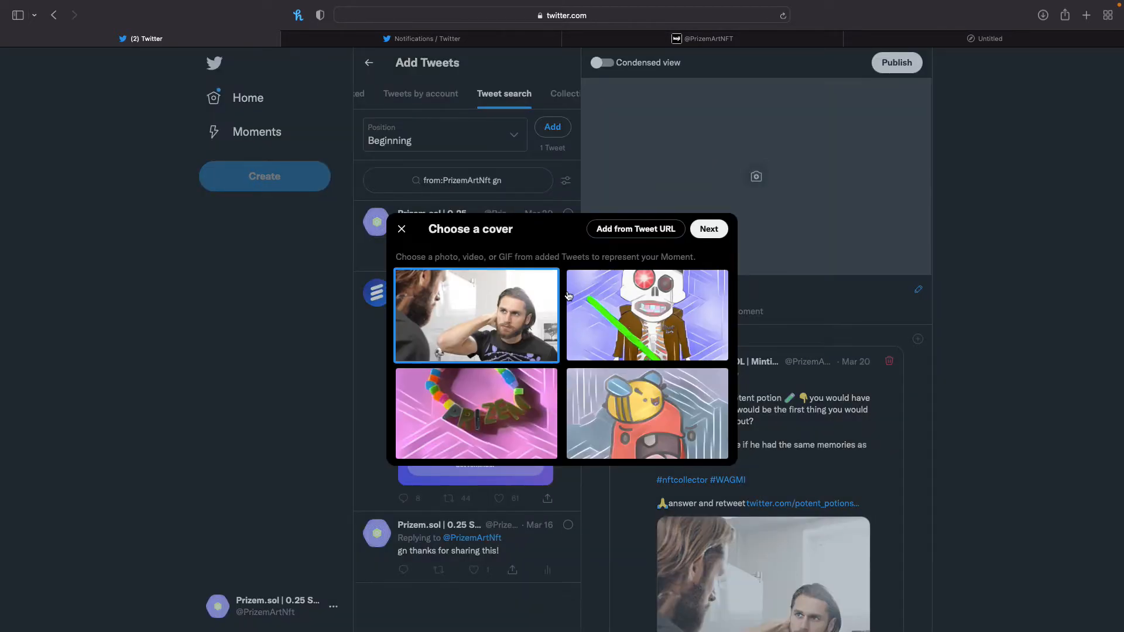
pyautogui.click(473, 422)
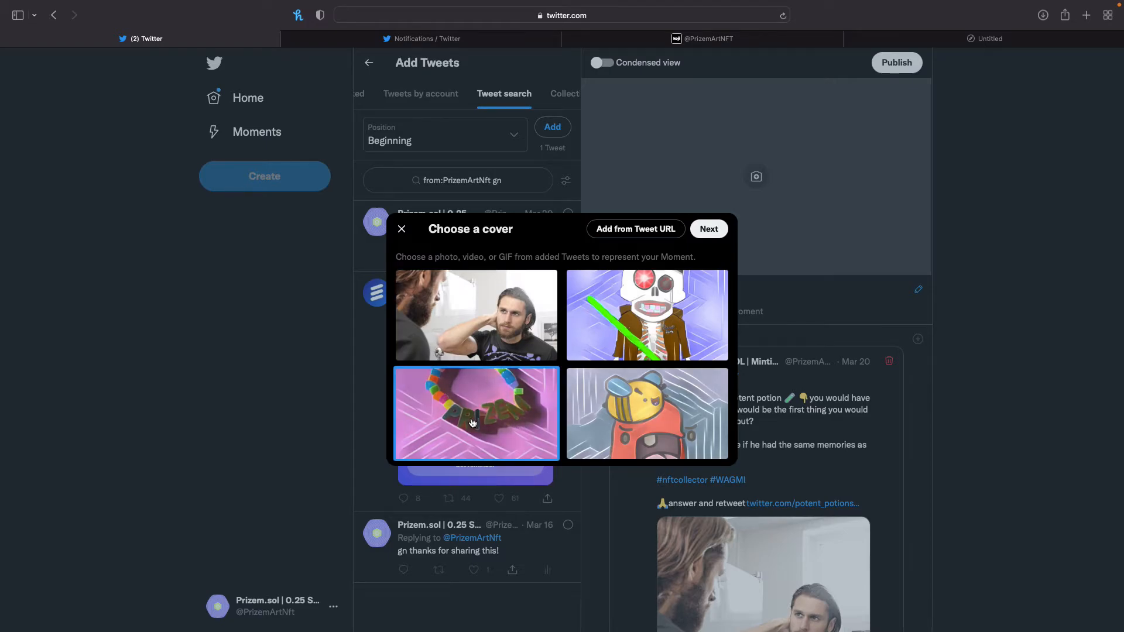
pyautogui.click(705, 229)
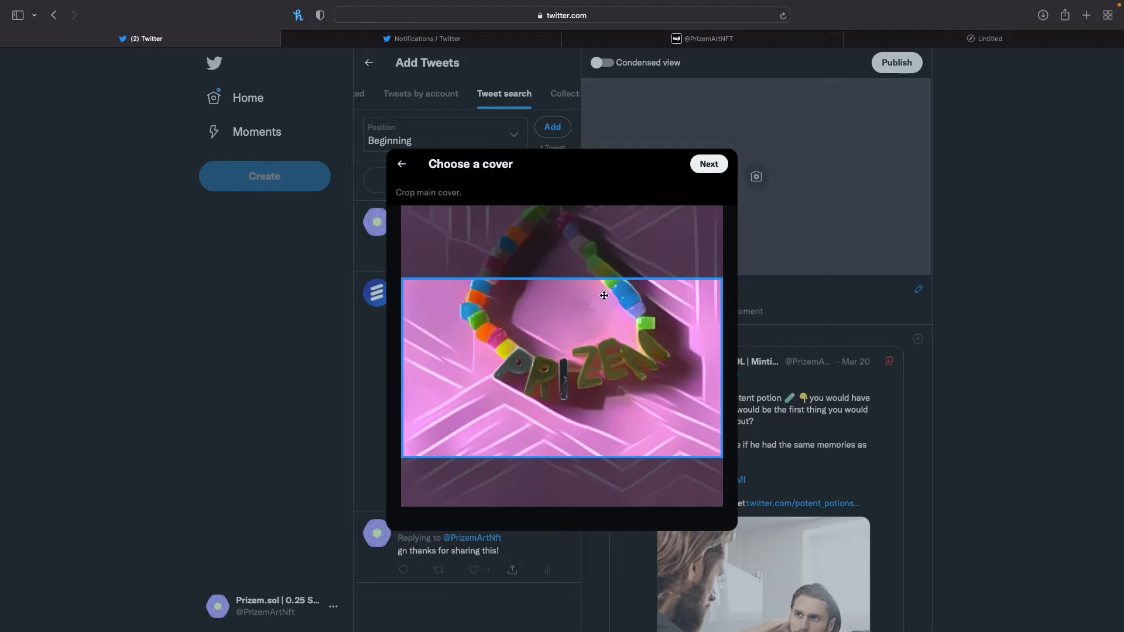
pyautogui.click(402, 165)
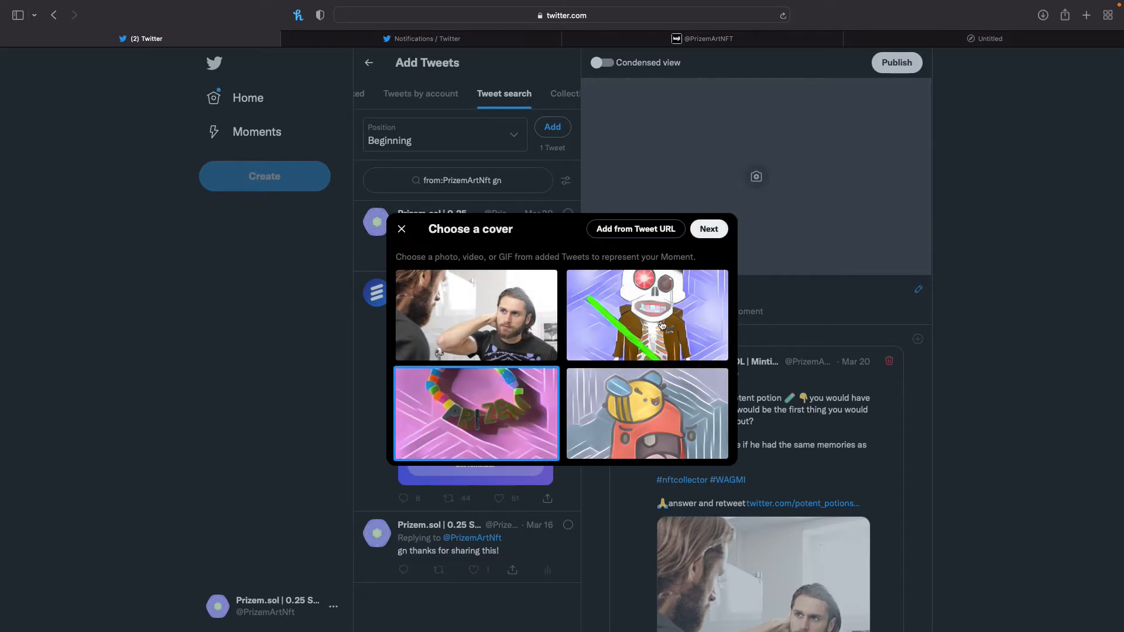
pyautogui.click(711, 230)
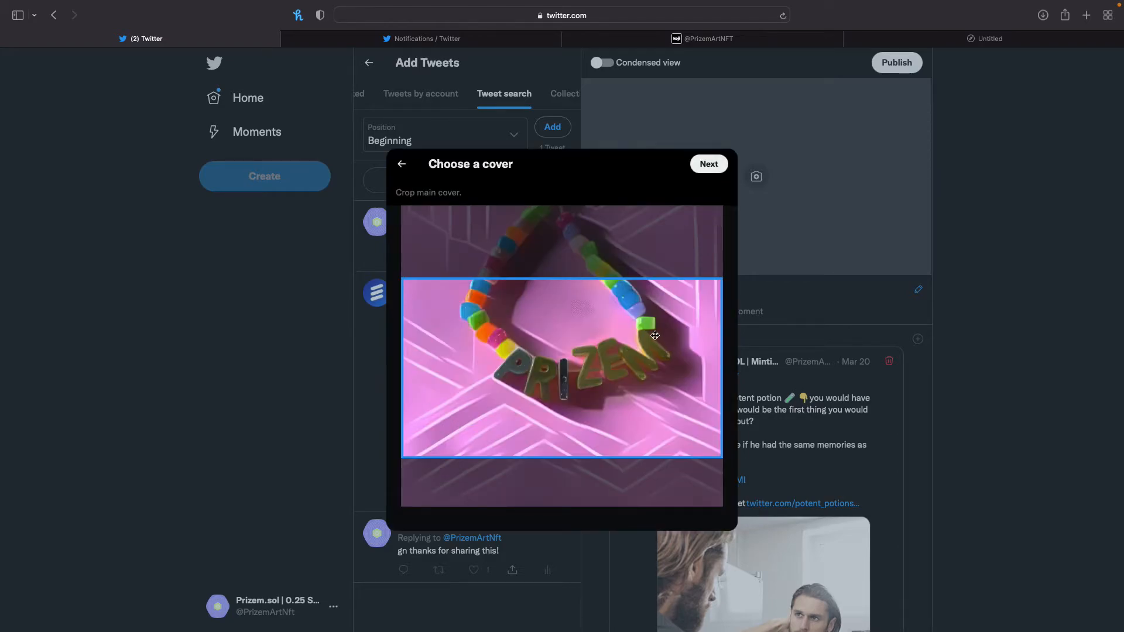
# - Crop the main cover and thumbnail by shifting the bracelet image downward in both frames, and apply the cover
pyautogui.moveTo(655, 335); pyautogui.dragTo(657, 367)
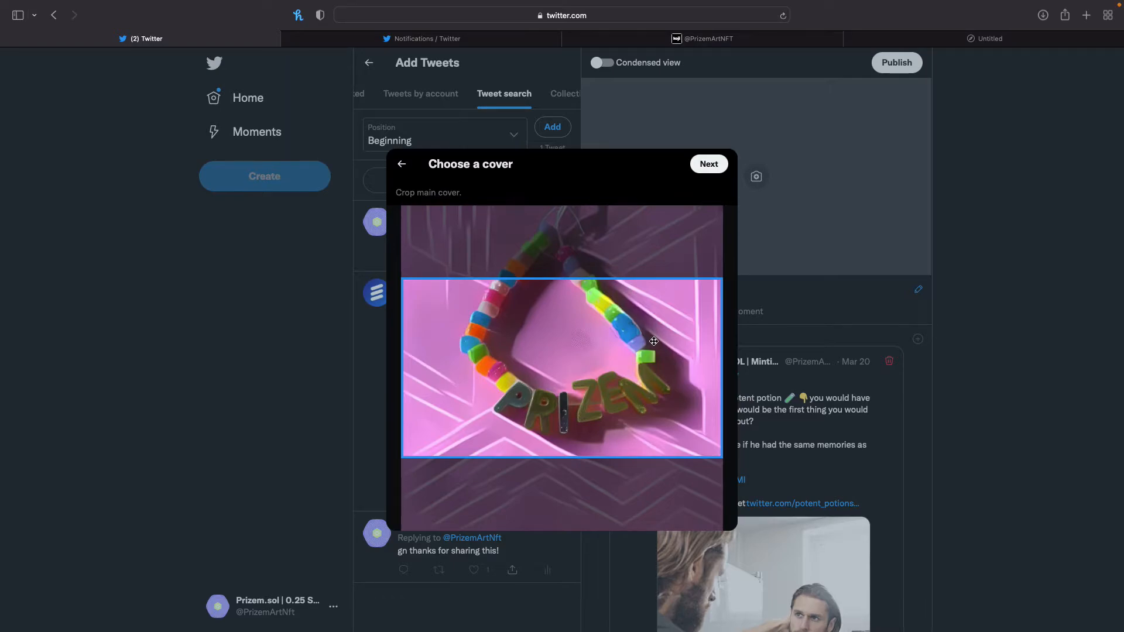
pyautogui.click(710, 164)
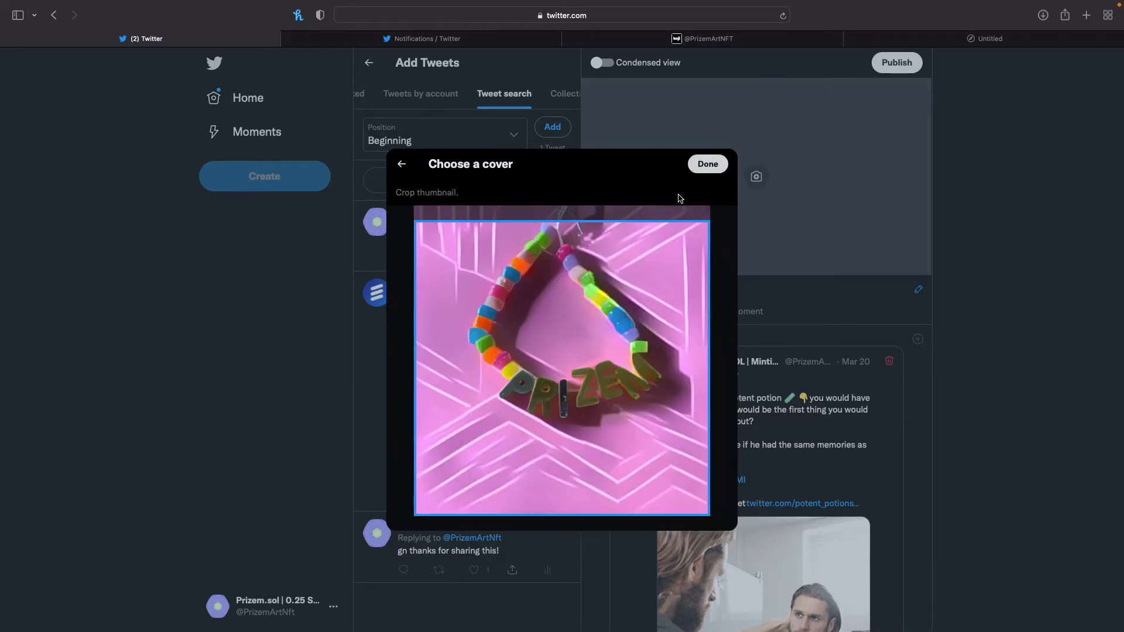
pyautogui.moveTo(639, 296); pyautogui.dragTo(639, 357)
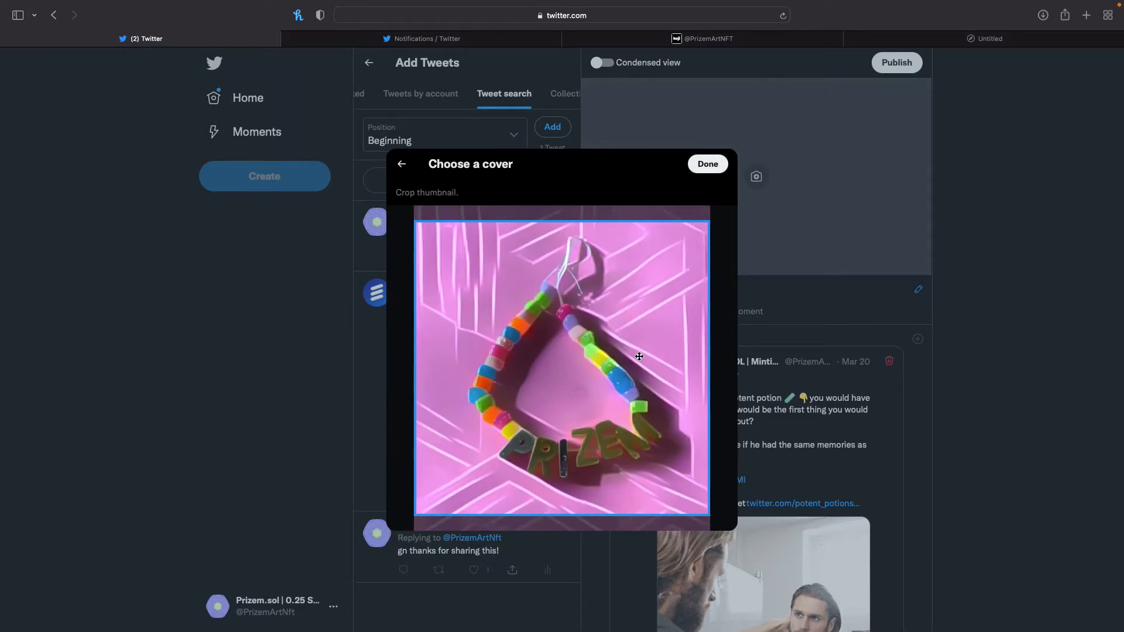
pyautogui.click(713, 169)
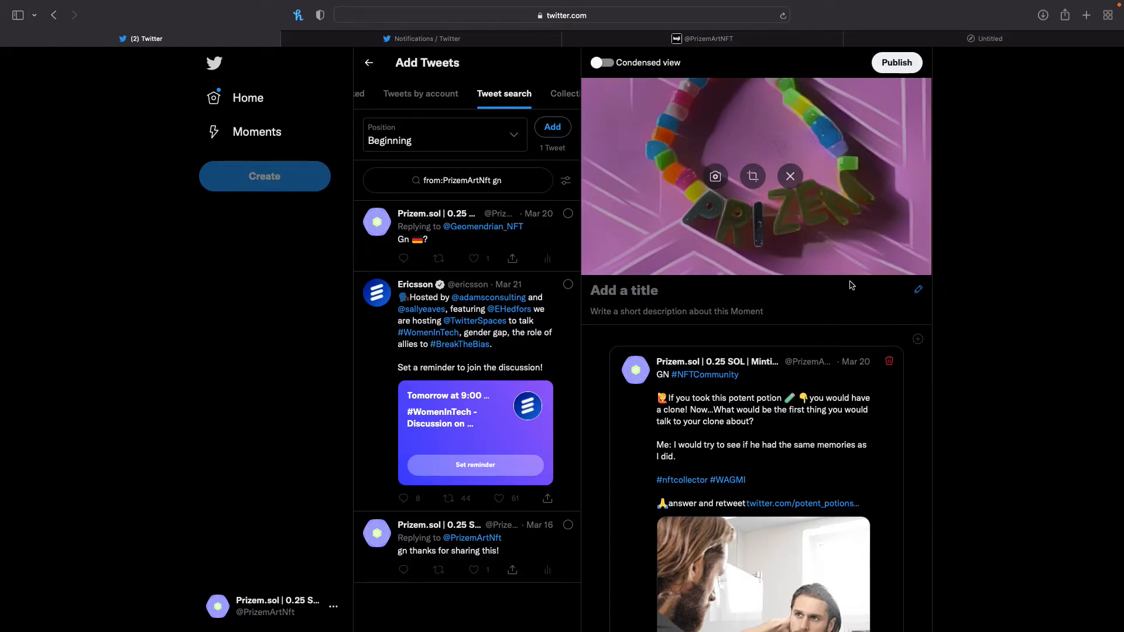
# - Set the Moment's title to "Prizem says good night to the NFT Community"
pyautogui.click(918, 289)
pyautogui.click(566, 301)
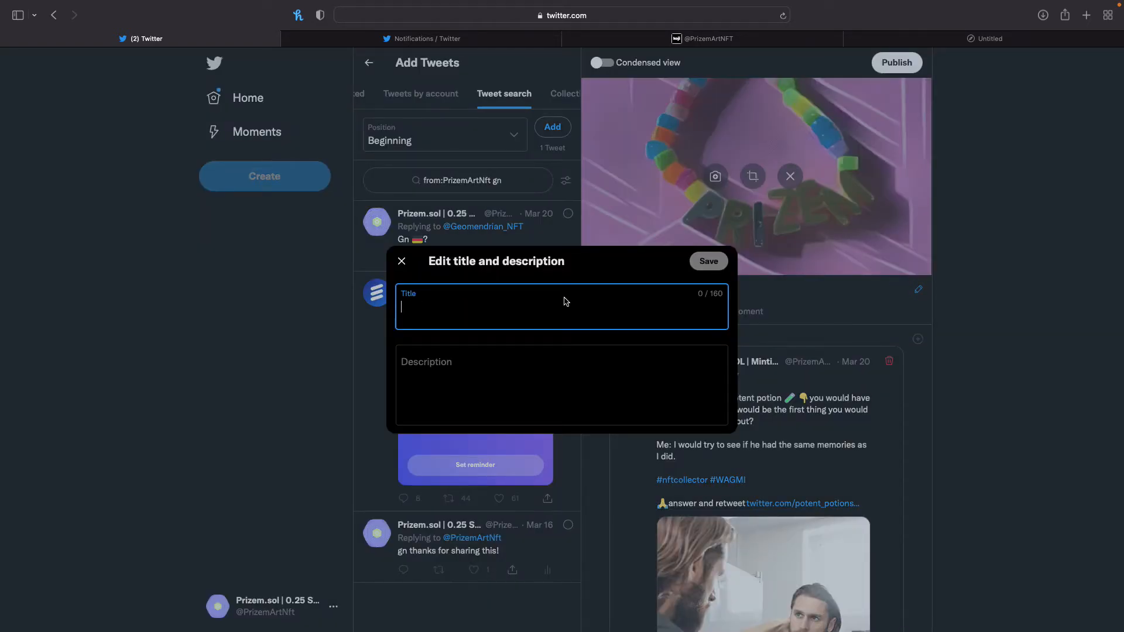
pyautogui.write('Prize')
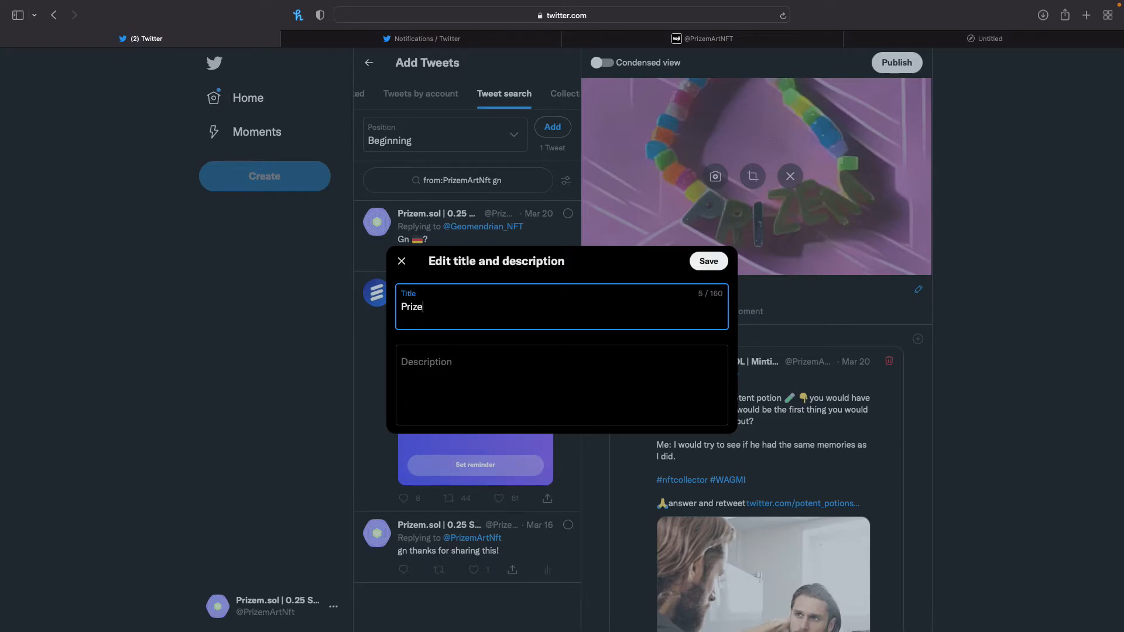
pyautogui.write('m says good night to the NFT Com')
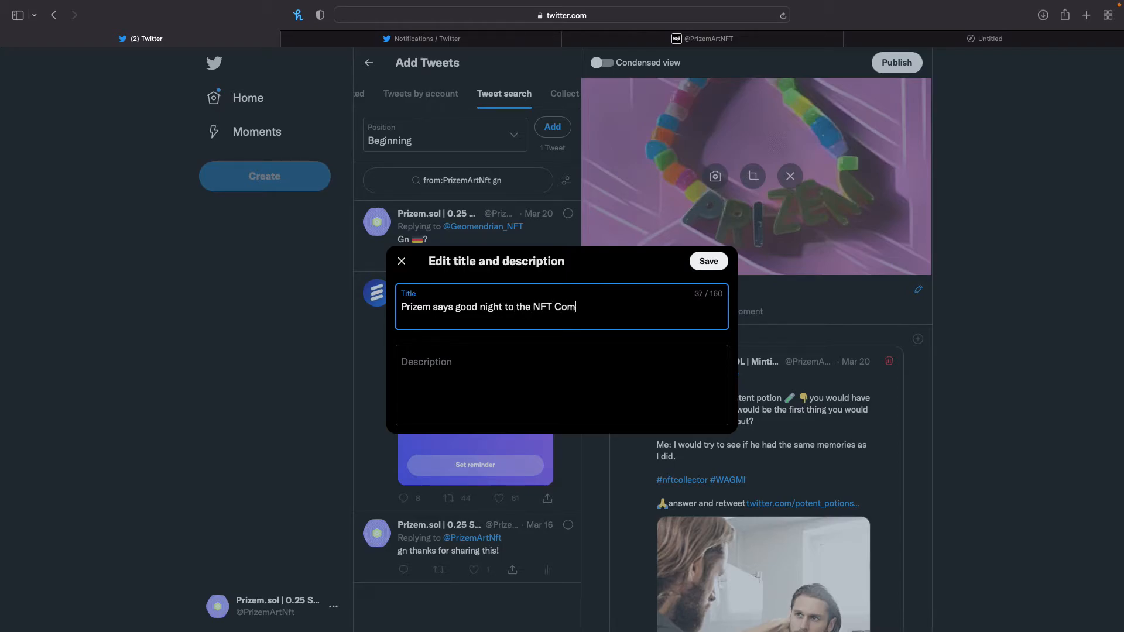
pyautogui.write('munity')
# - Set the description to "This is a collection of good night tweets from Prizem! Have a good night!", save it and open the publishing options
pyautogui.click(524, 362)
pyautogui.write('This is a collection of good')
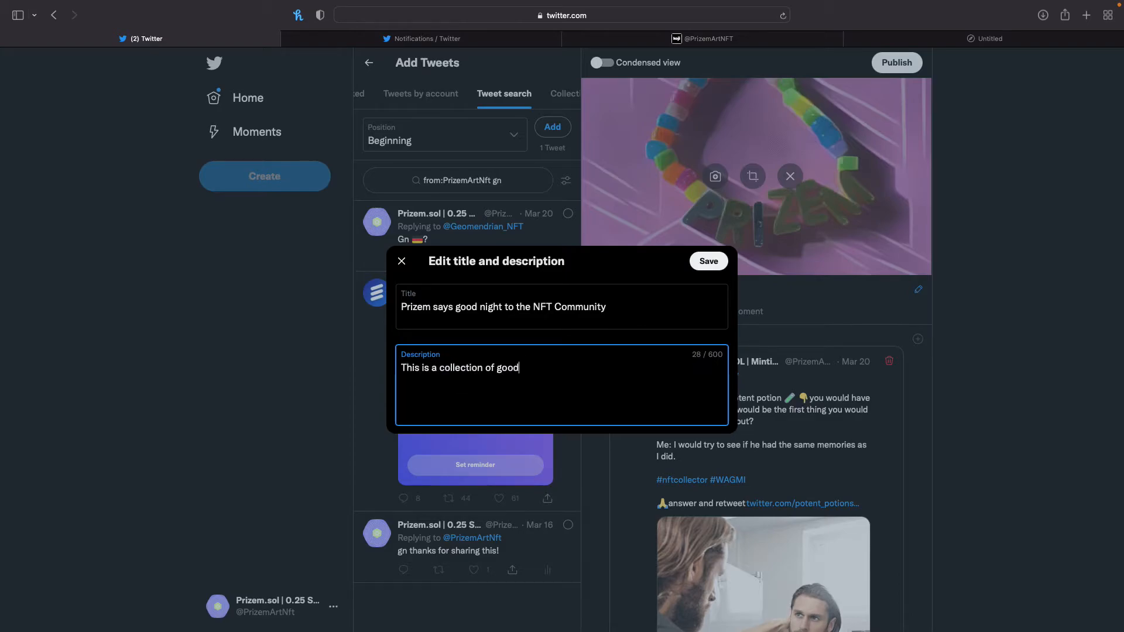
pyautogui.write(' night tweets from Prizem! Have a go')
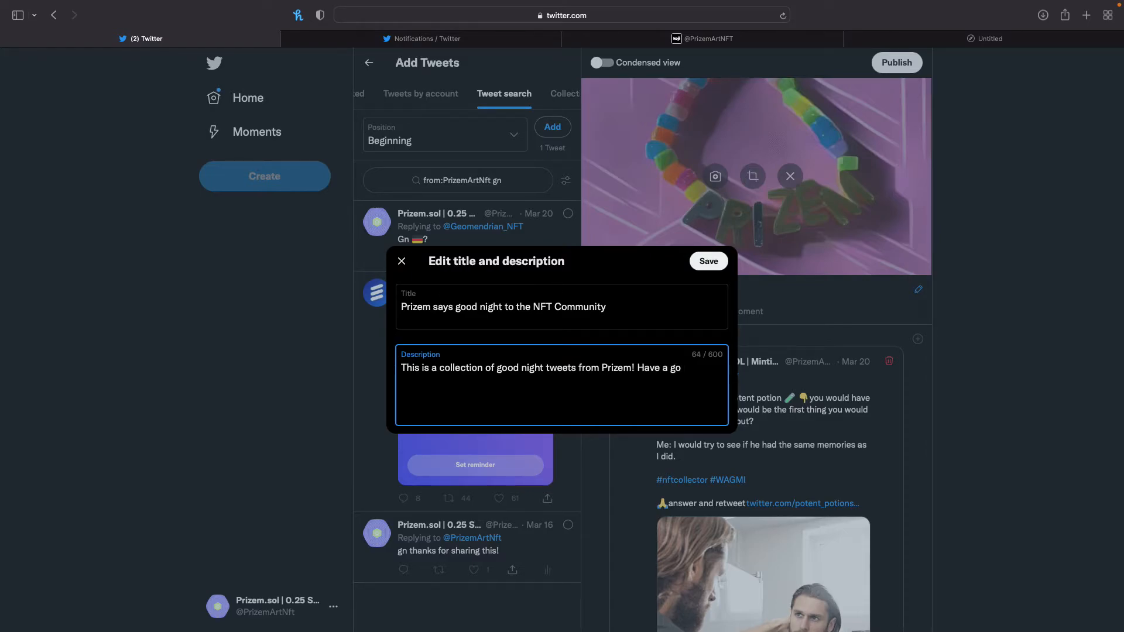
pyautogui.write('od night!')
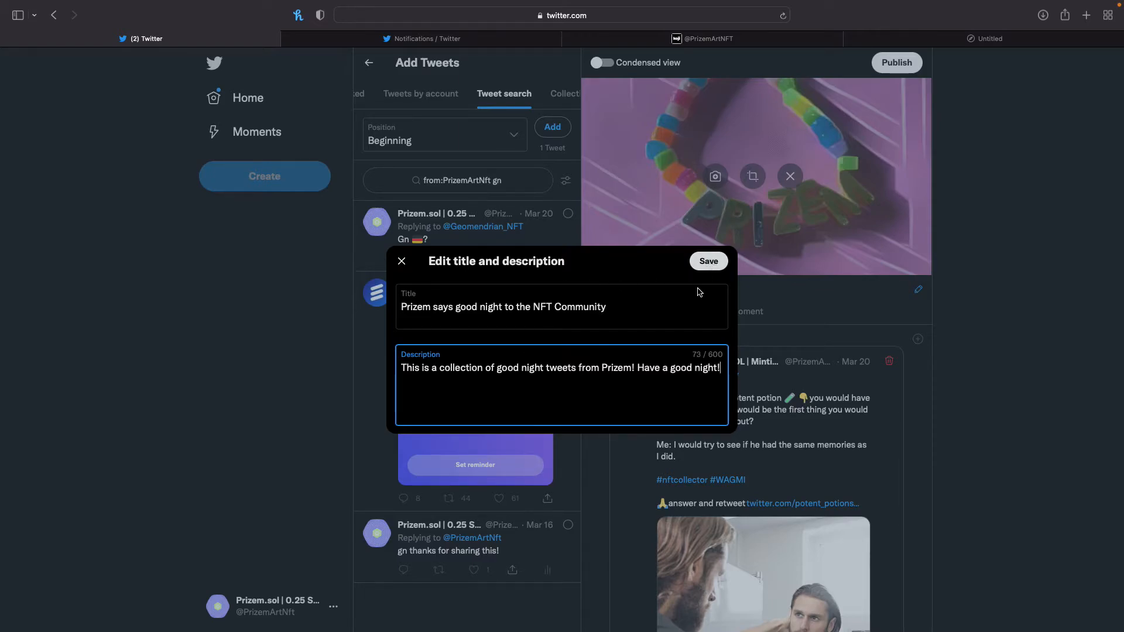
pyautogui.click(709, 262)
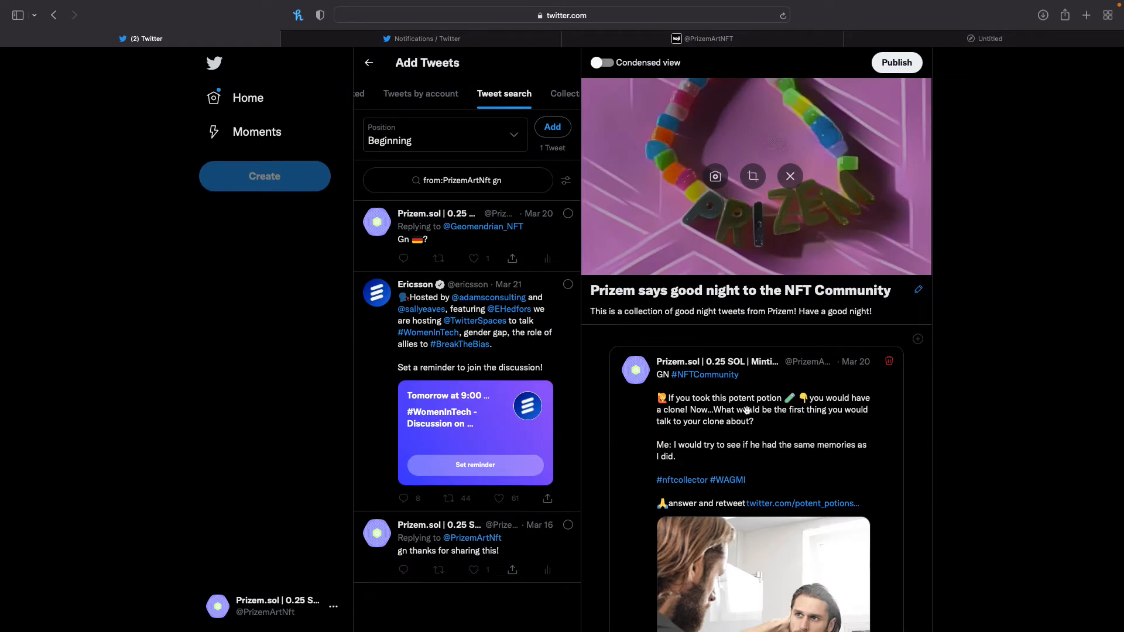
pyautogui.click(894, 63)
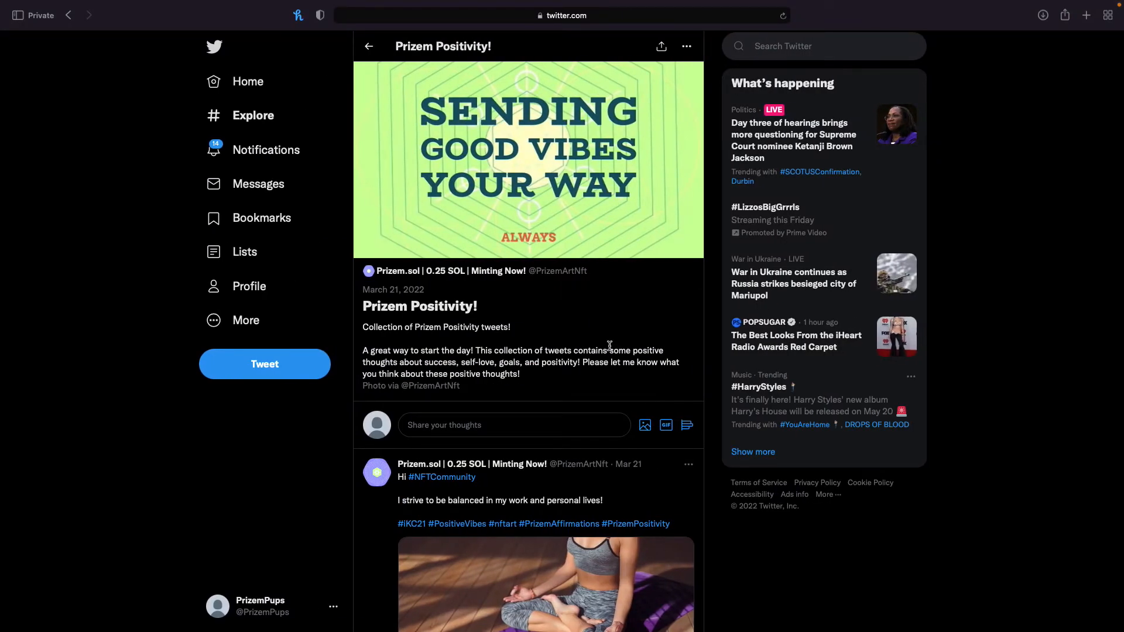
pyautogui.click(68, 15)
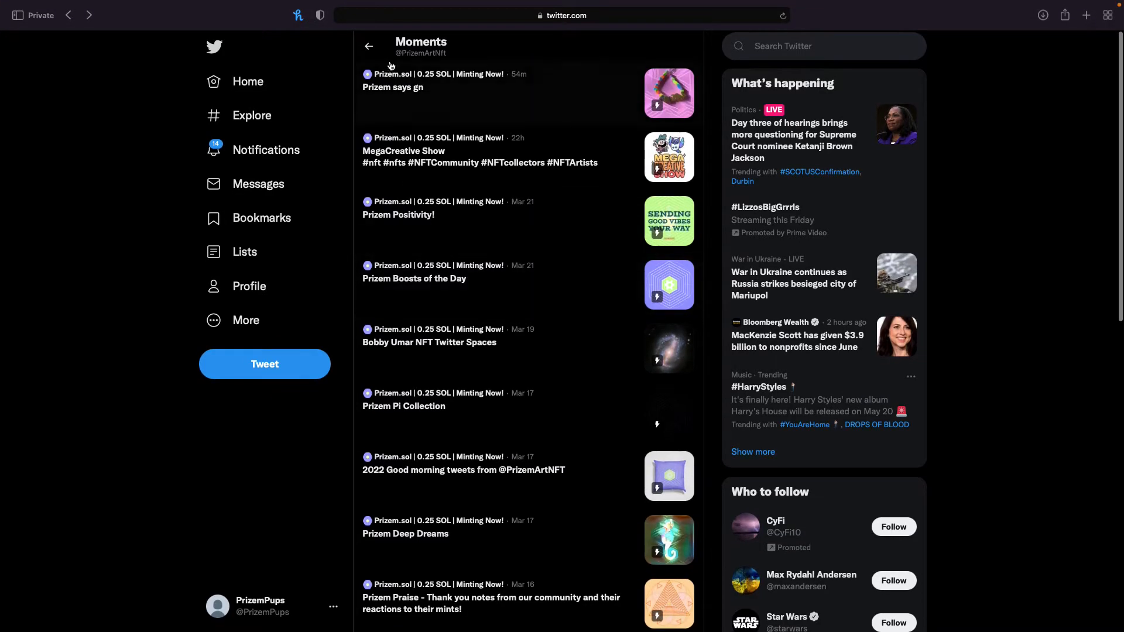
pyautogui.click(368, 46)
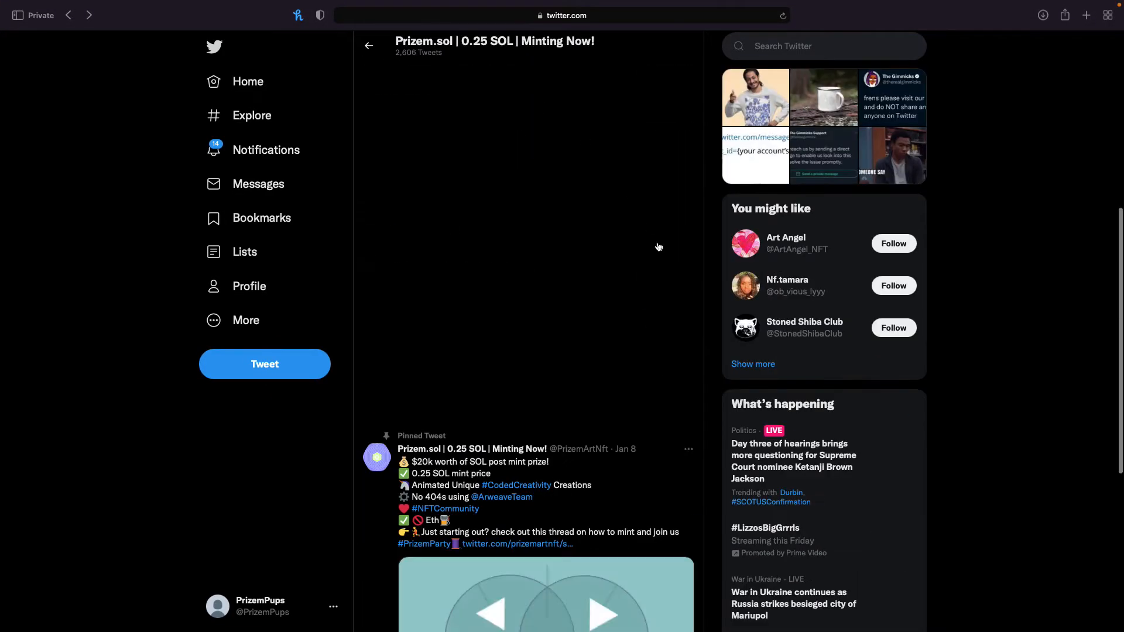
pyautogui.click(636, 198)
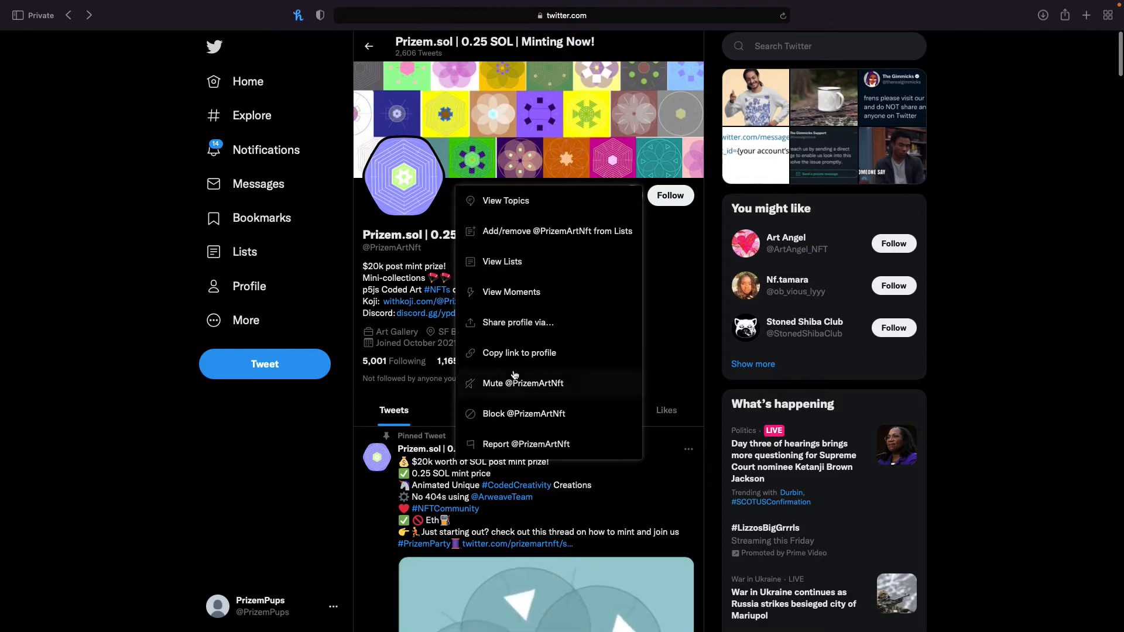
pyautogui.click(518, 292)
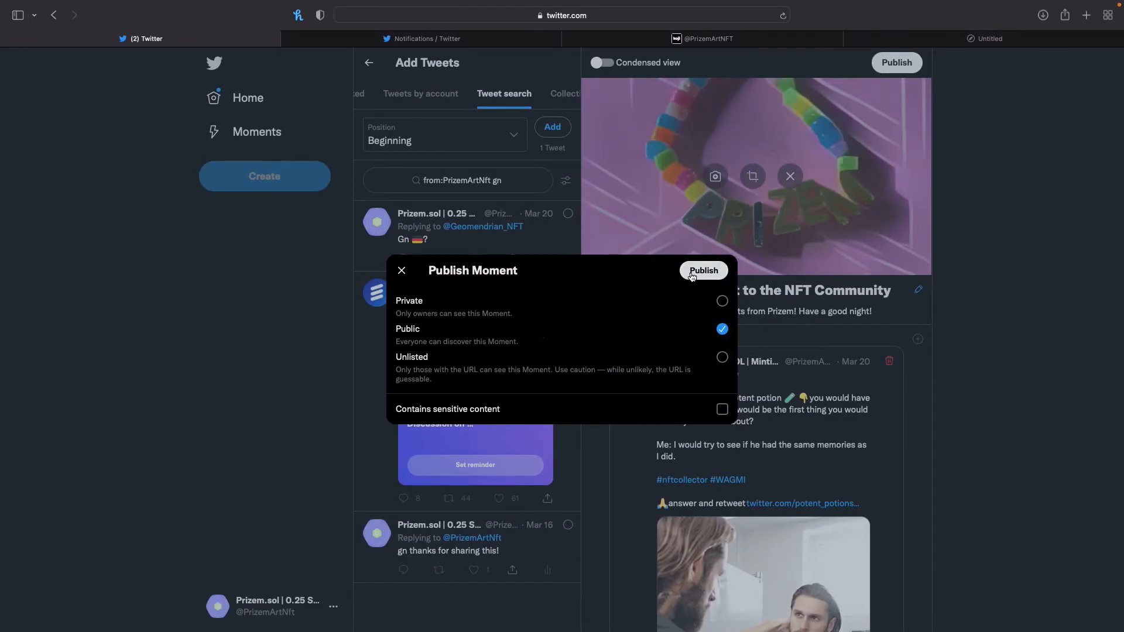
pyautogui.click(705, 273)
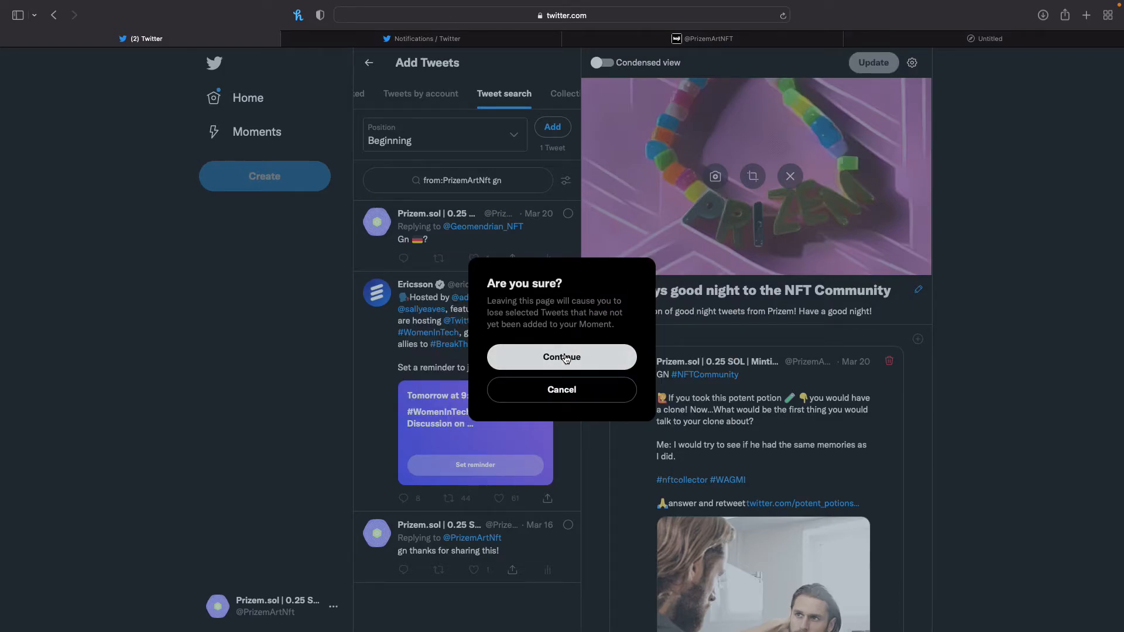
pyautogui.moveTo(487, 301); pyautogui.dragTo(636, 321)
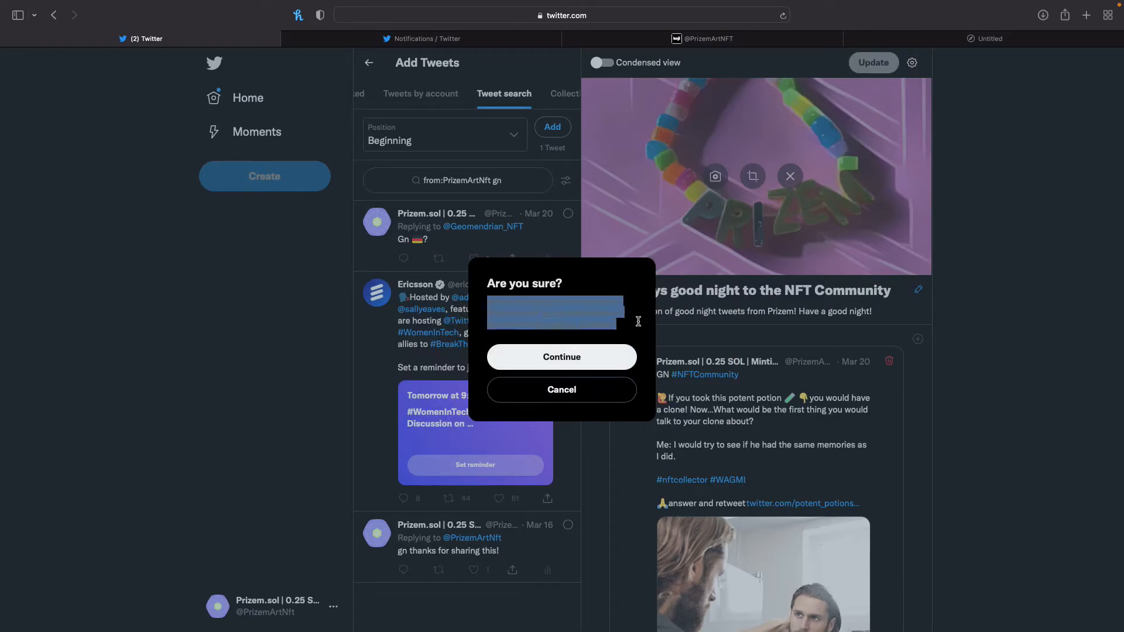
pyautogui.click(610, 305)
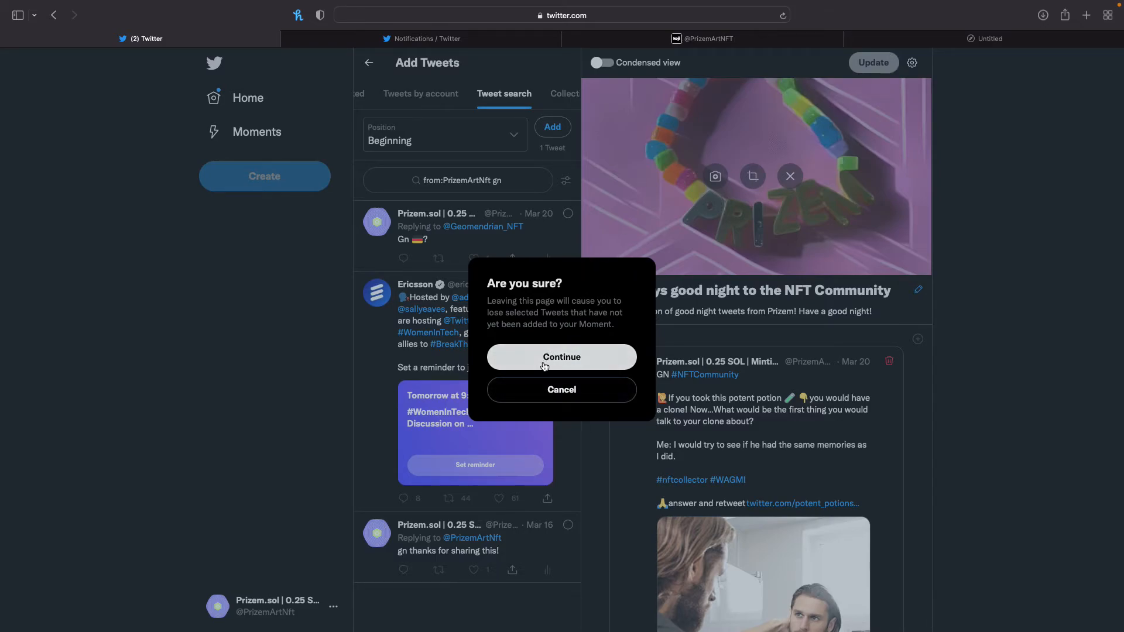
pyautogui.click(561, 358)
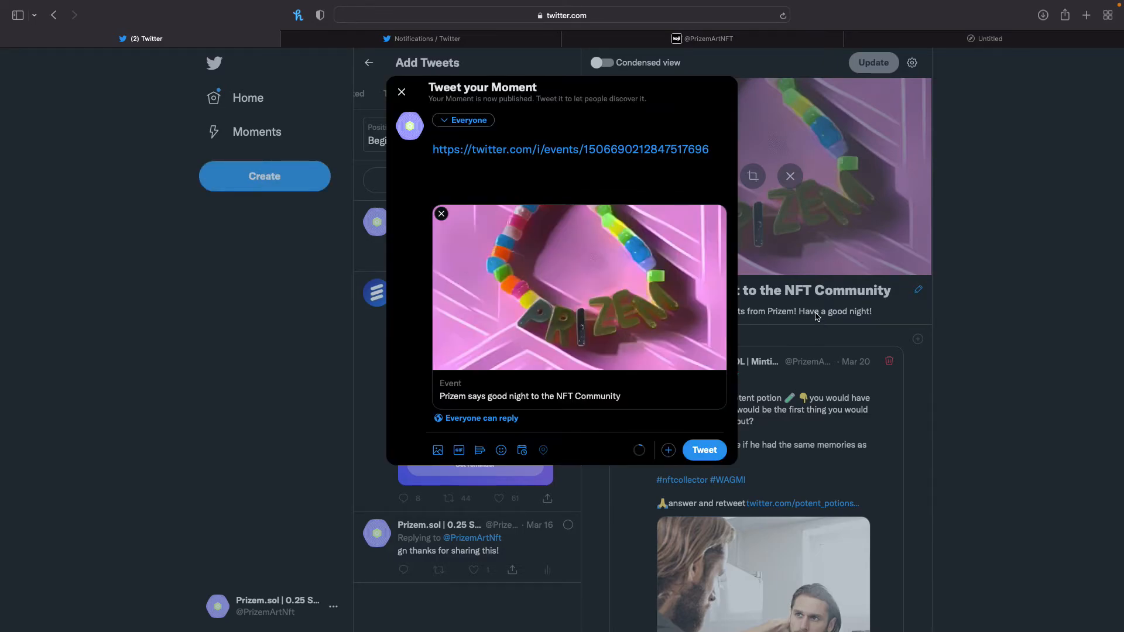
# - Write "For those around the world good night!" on its own line above the Moment's link in the tweet
pyautogui.press('Return')
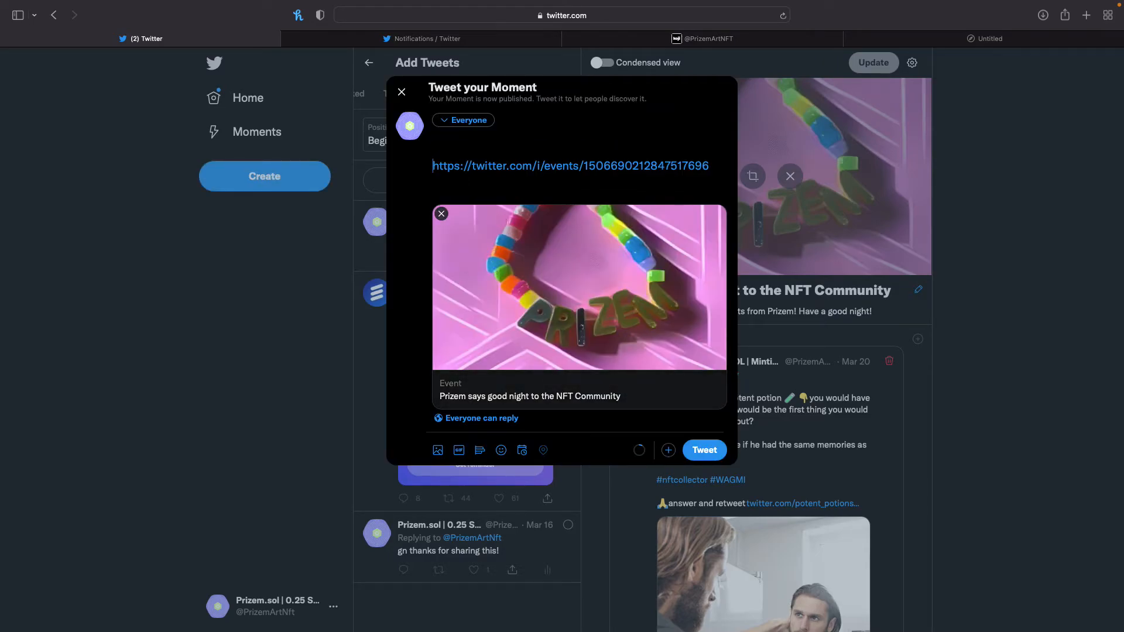
pyautogui.write('H')
pyautogui.press('BackSpace')
pyautogui.write('For those around the world good night!')
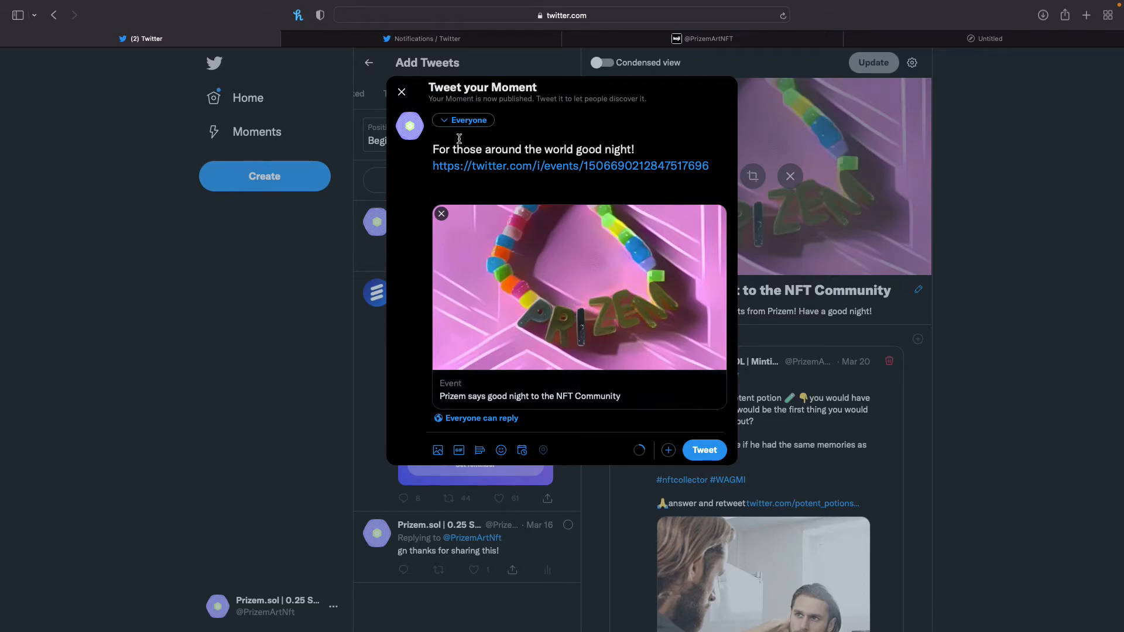
# - Reword the tweet to "For those on the other side of the globe have a good night!" and remove the Moment's preview card
pyautogui.click(483, 150)
pyautogui.press('BackSpace')
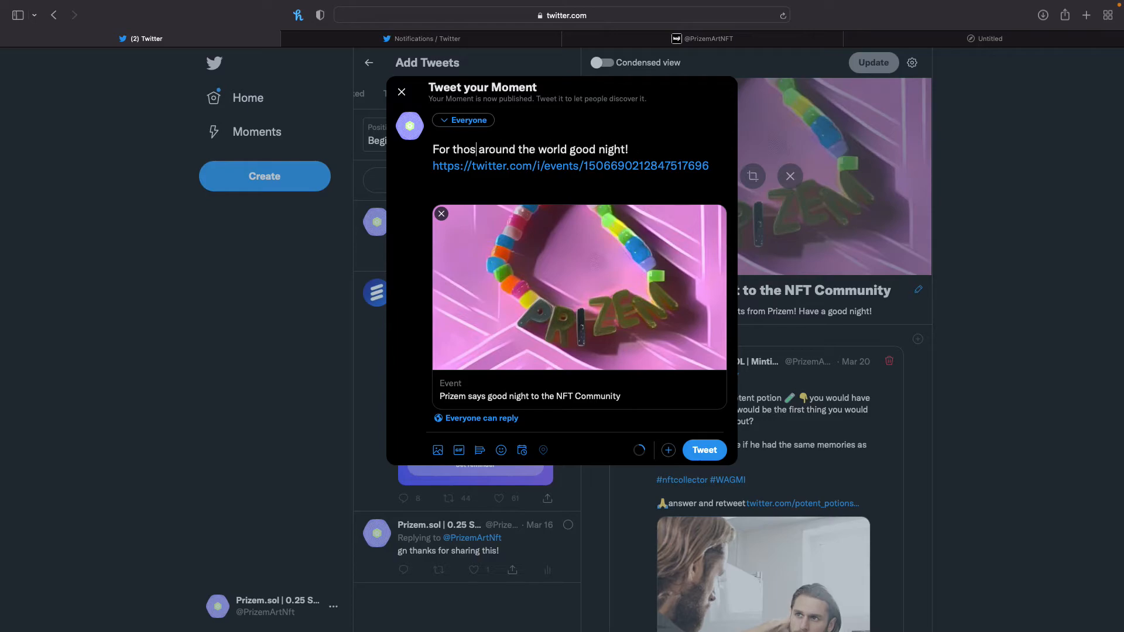
pyautogui.write('e on the others')
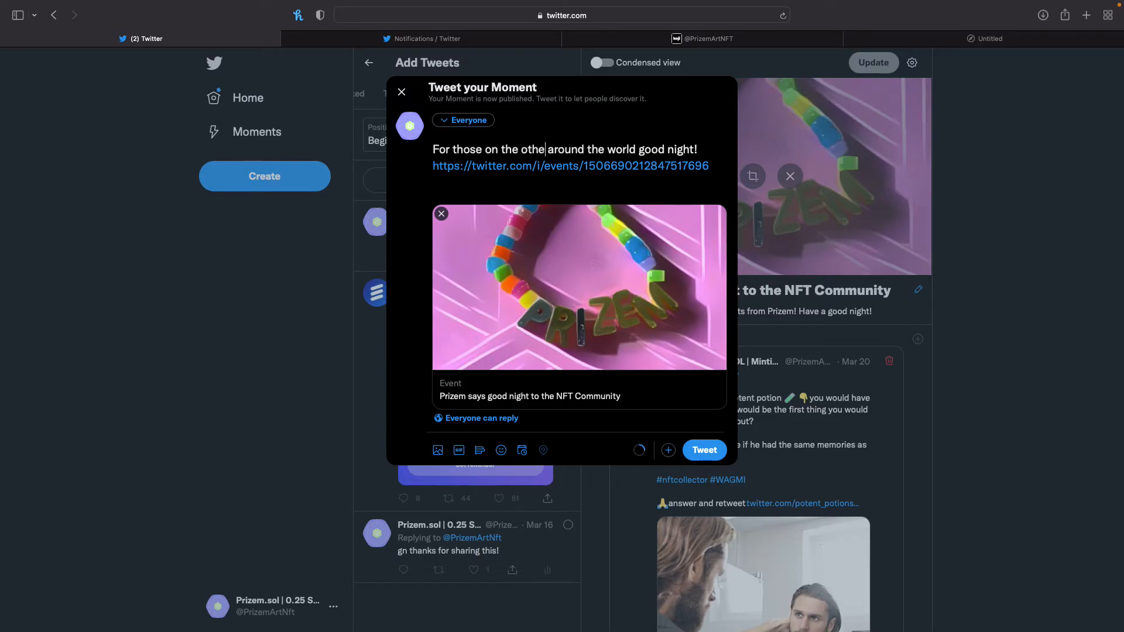
pyautogui.press('BackSpace')
pyautogui.write('side of the')
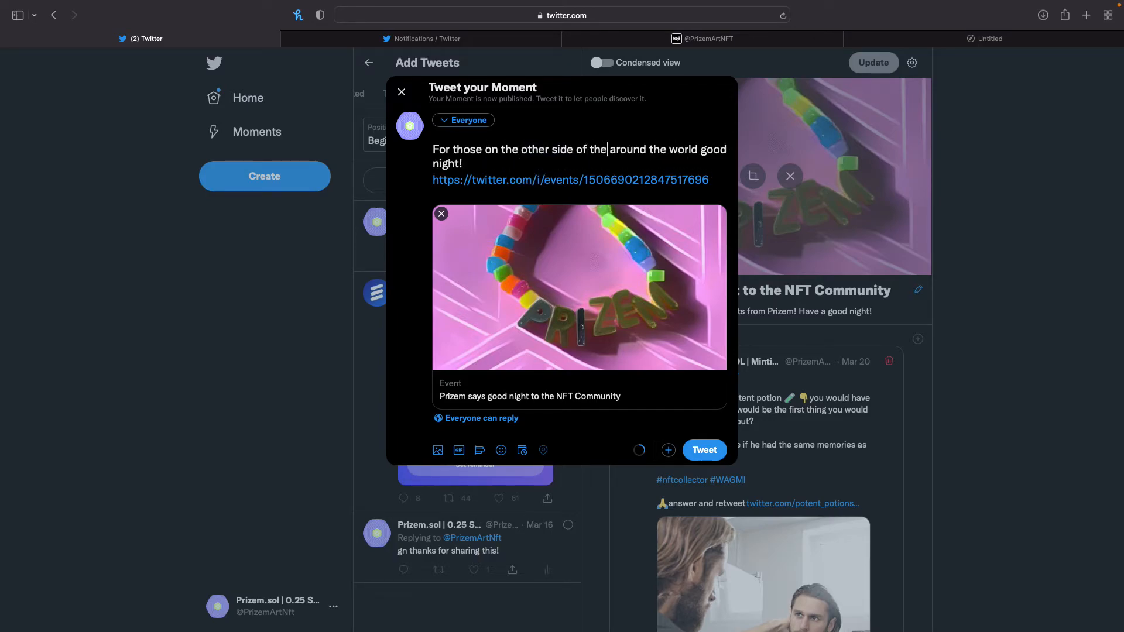
pyautogui.write(' globe')
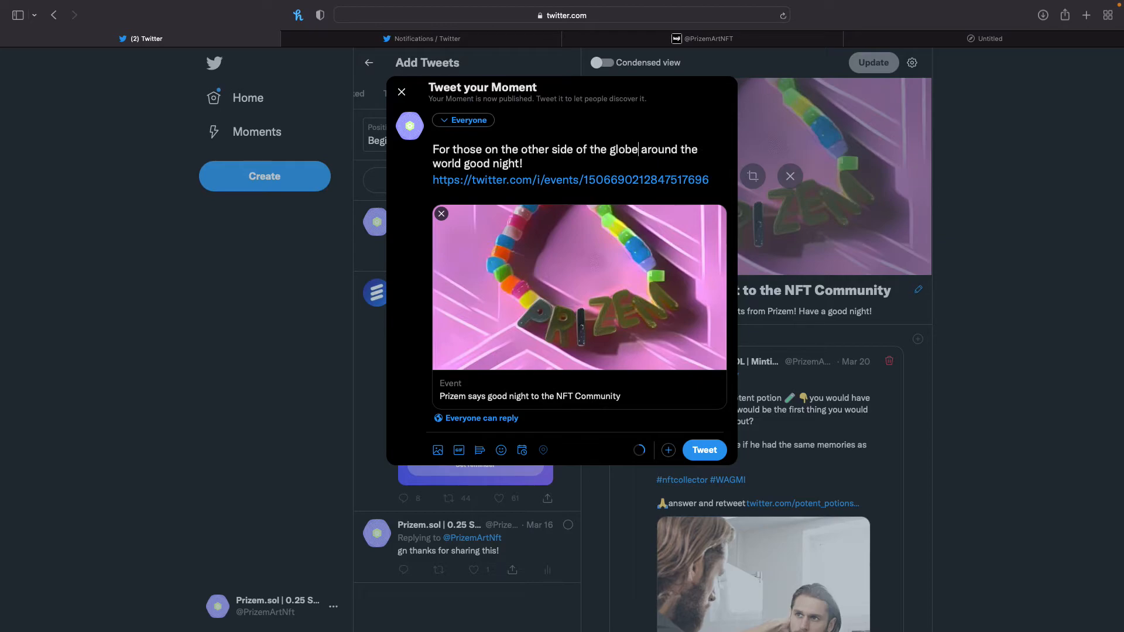
pyautogui.moveTo(462, 163); pyautogui.dragTo(640, 145)
pyautogui.write('have a')
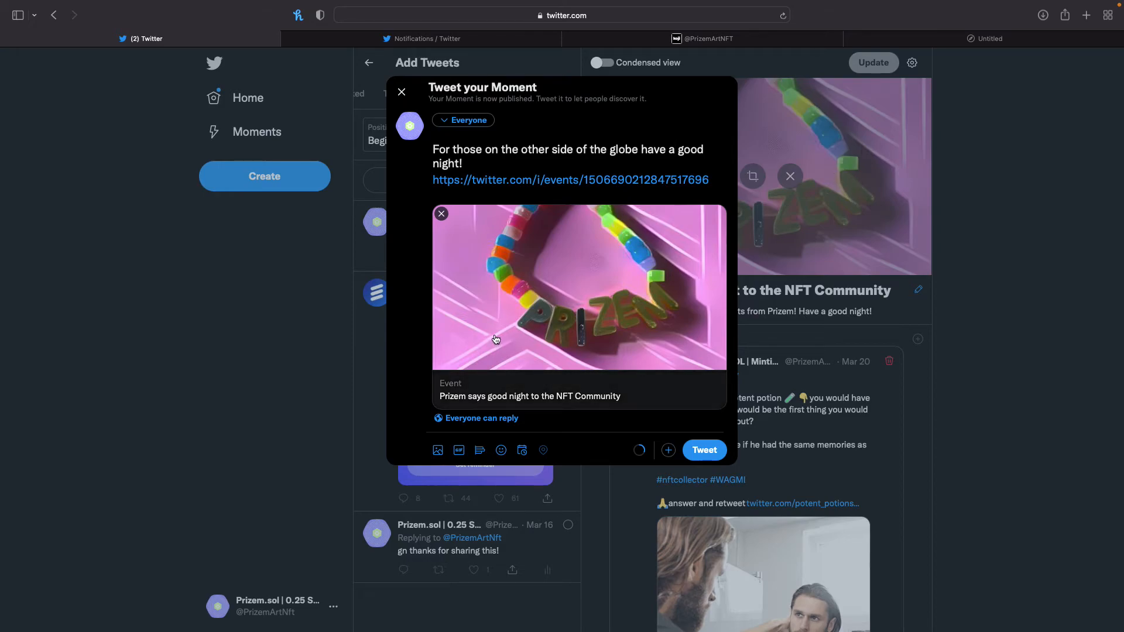
pyautogui.click(441, 214)
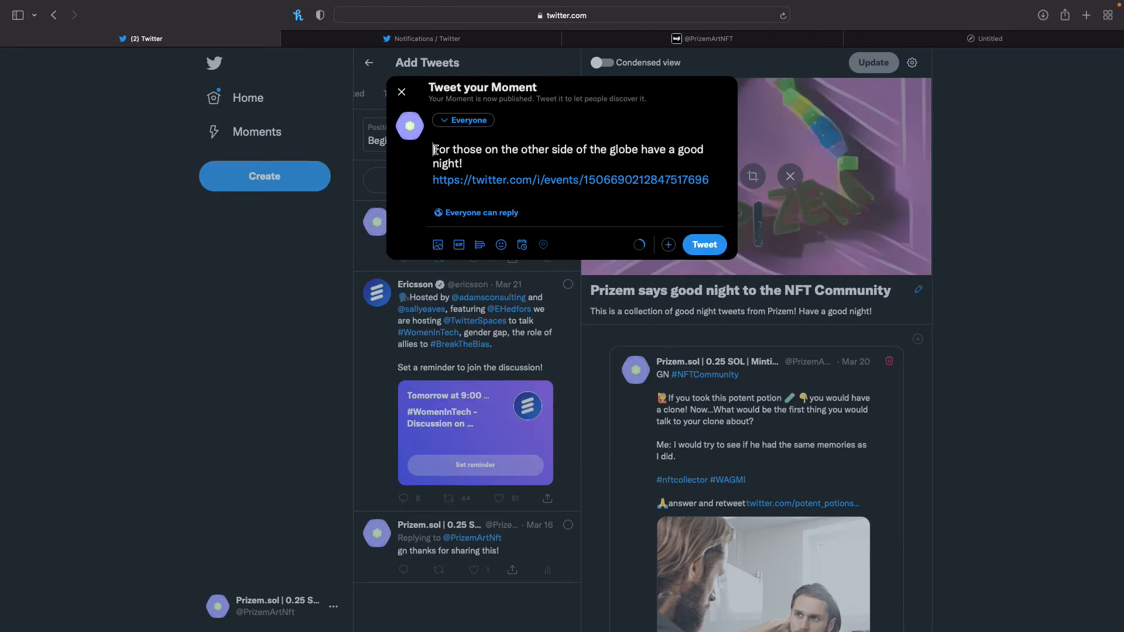
# - Copy the Moment's link from the tweet draft, then close the draft and discard it
pyautogui.moveTo(434, 150); pyautogui.dragTo(761, 176)
pyautogui.click(567, 170)
pyautogui.moveTo(713, 175); pyautogui.dragTo(403, 177)
pyautogui.press('super+c')
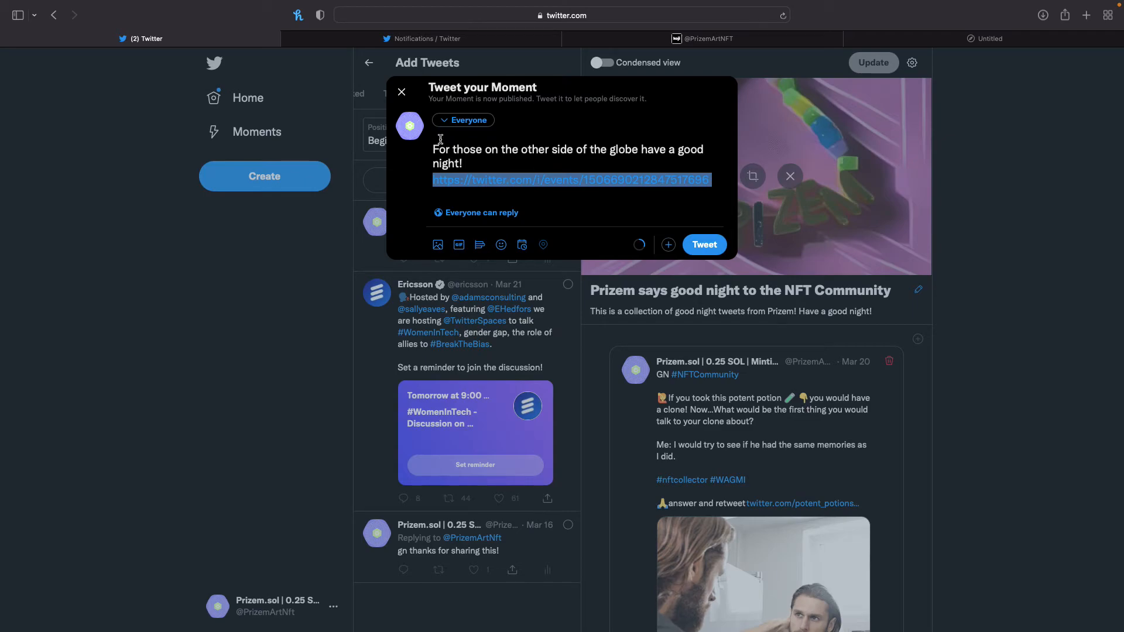
pyautogui.click(402, 93)
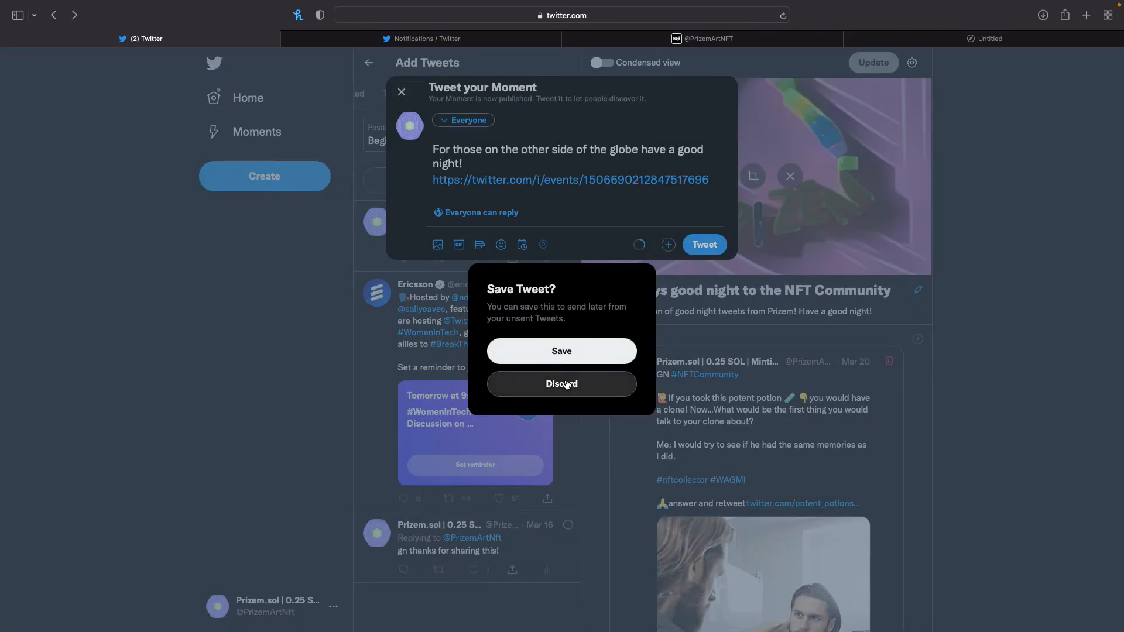
pyautogui.click(566, 384)
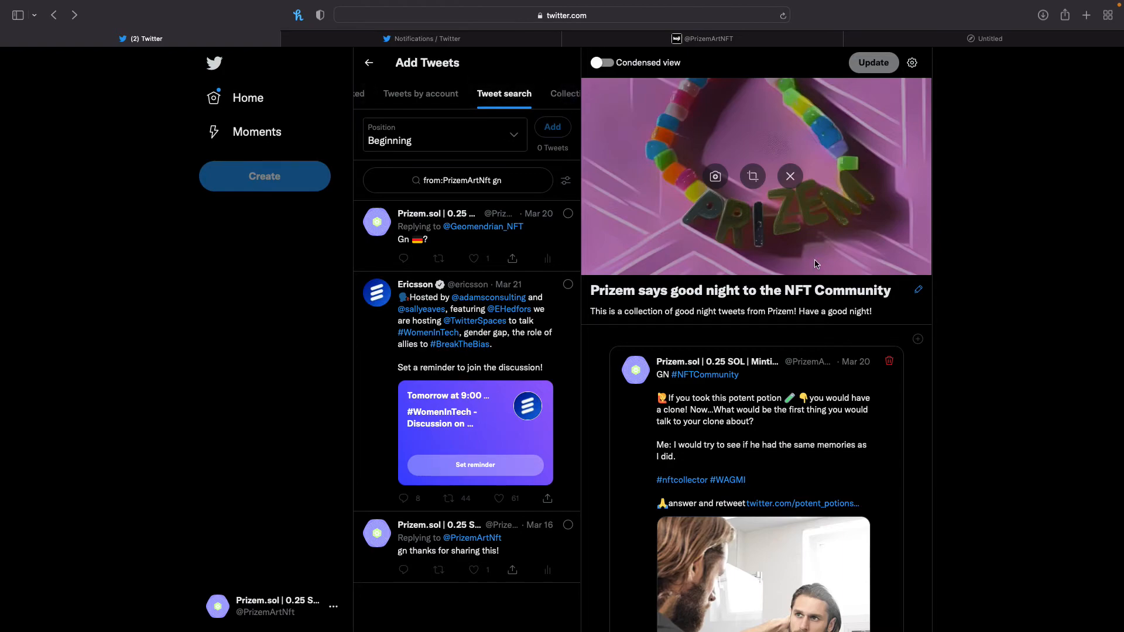
pyautogui.click(717, 38)
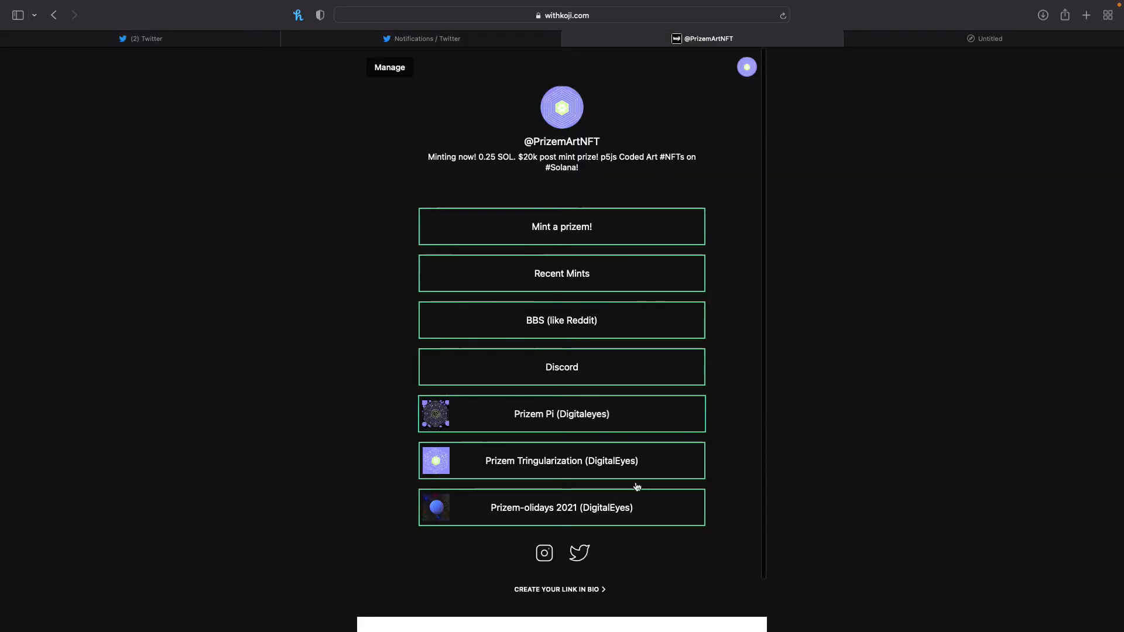
pyautogui.click(386, 68)
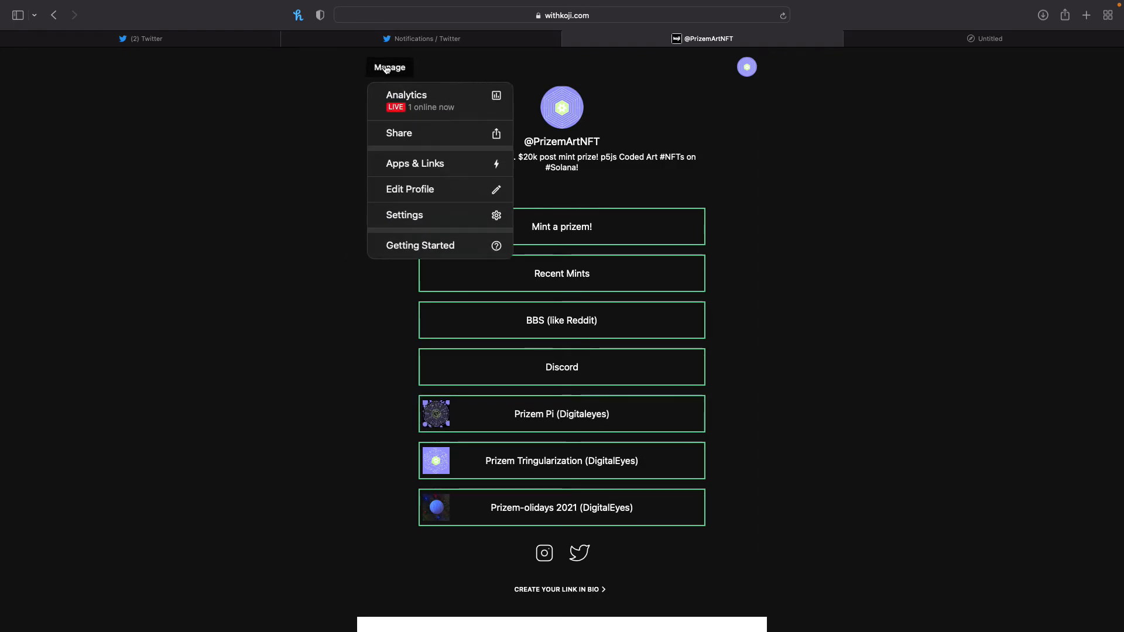
pyautogui.click(404, 165)
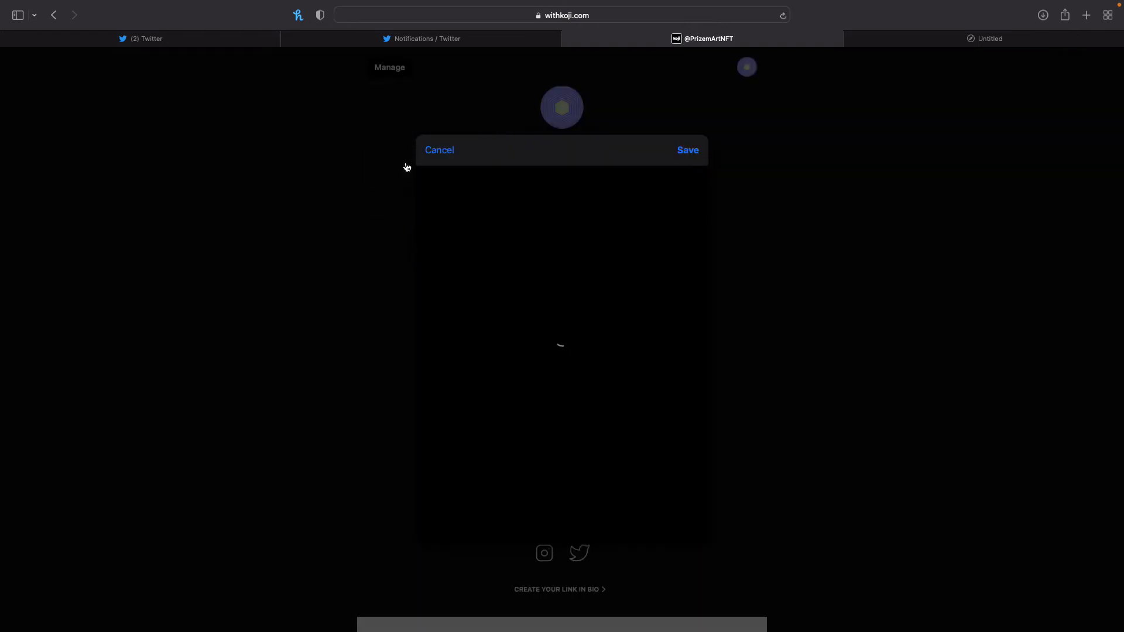
pyautogui.scroll(-3, 602, 401)
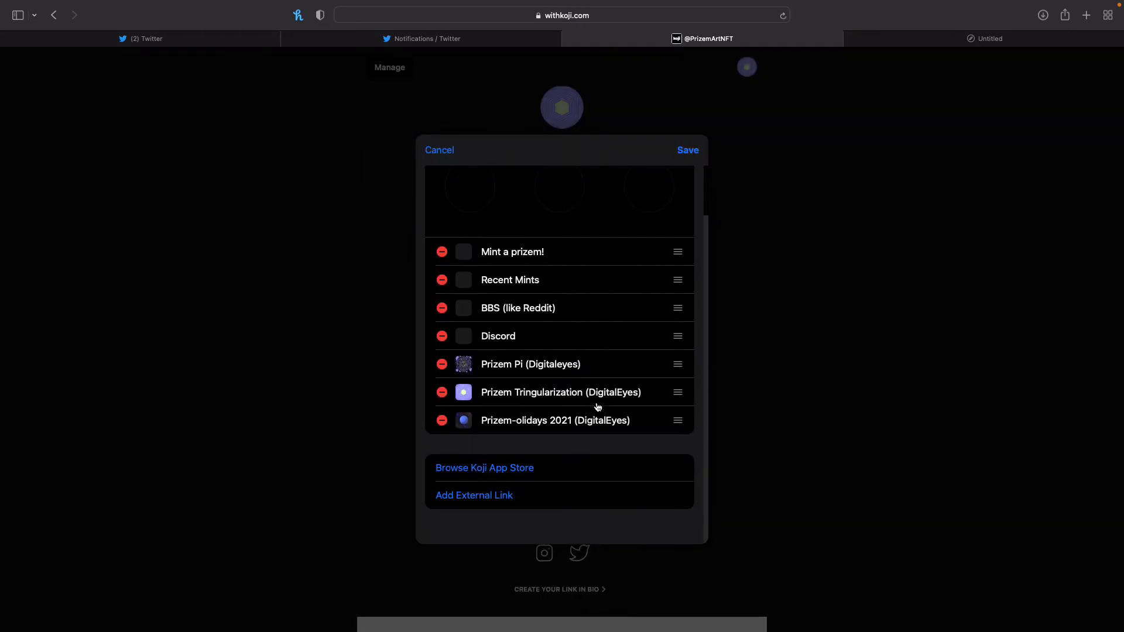
pyautogui.click(468, 505)
# - Paste the Moment's URL, name the link "Good night tweets from Prizem" and save the updated link list
pyautogui.click(527, 250)
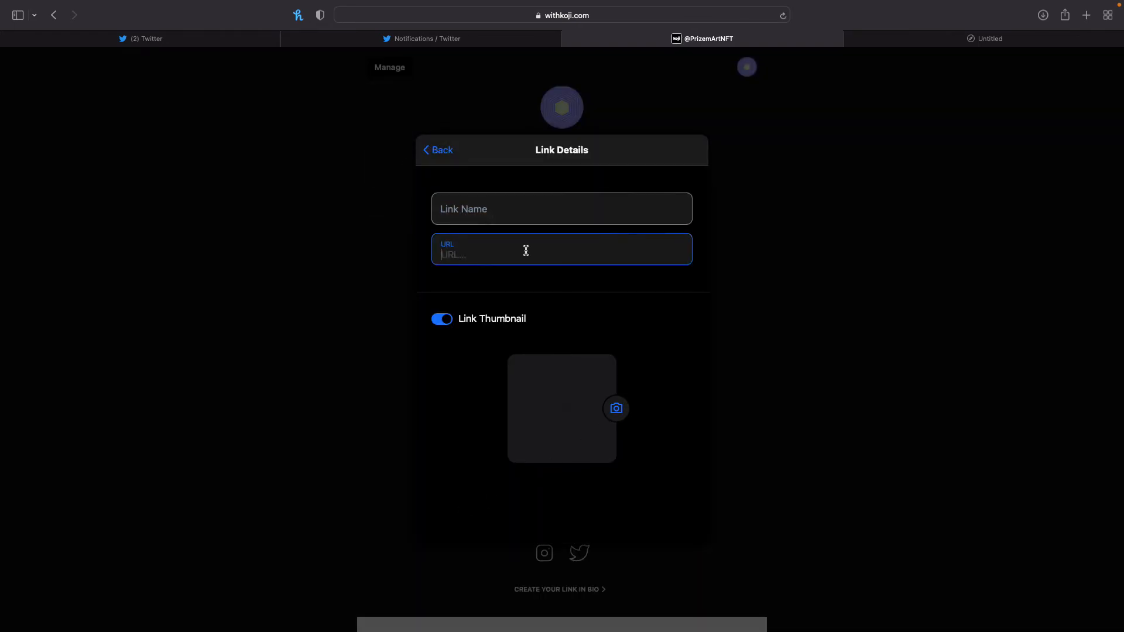
pyautogui.press('super+v')
pyautogui.click(510, 215)
pyautogui.write('Good night t')
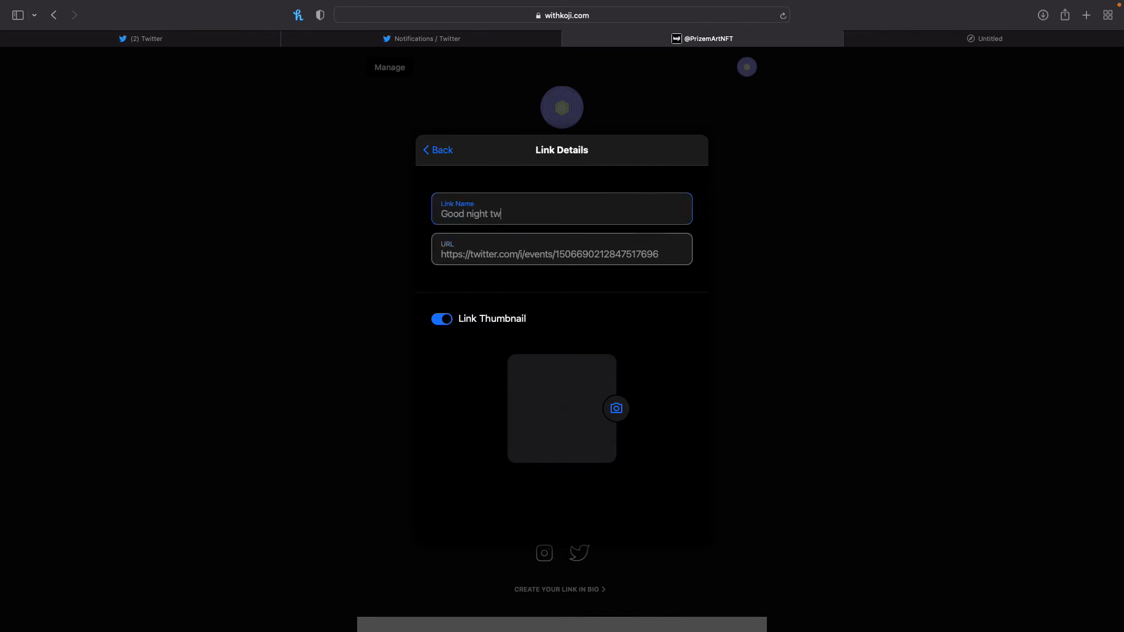
pyautogui.write('weets from Prizem')
pyautogui.click(434, 151)
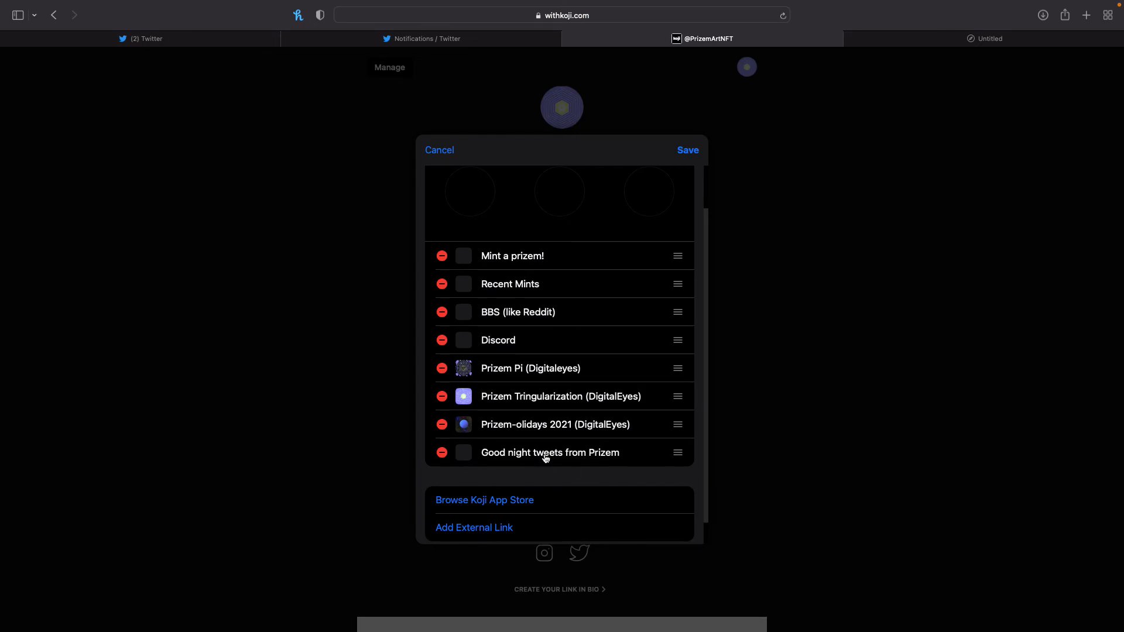
pyautogui.click(688, 150)
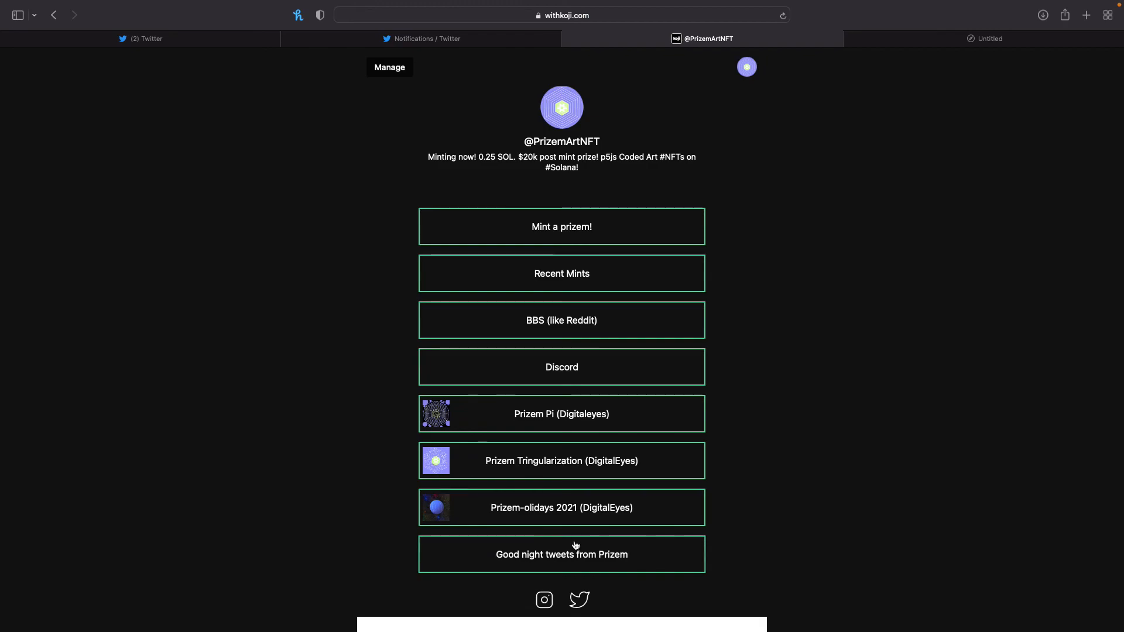
# - Open the "Good night tweets from Prizem" link and look through the published Moment in the Twitter desktop app
pyautogui.click(562, 559)
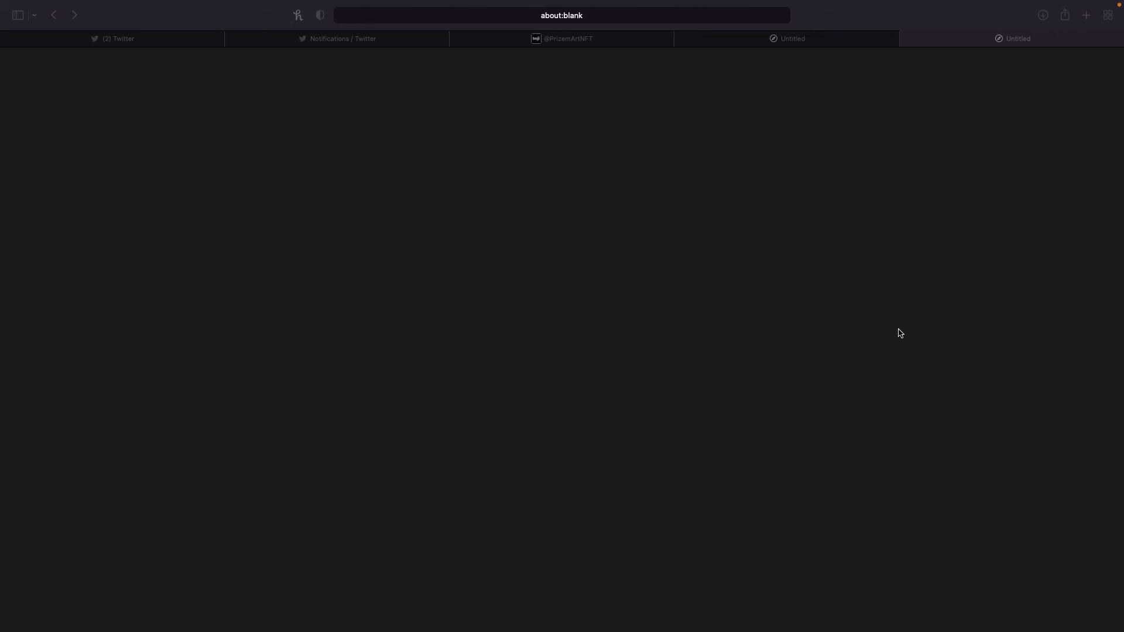
pyautogui.hotkey('ctrl', 'Left')
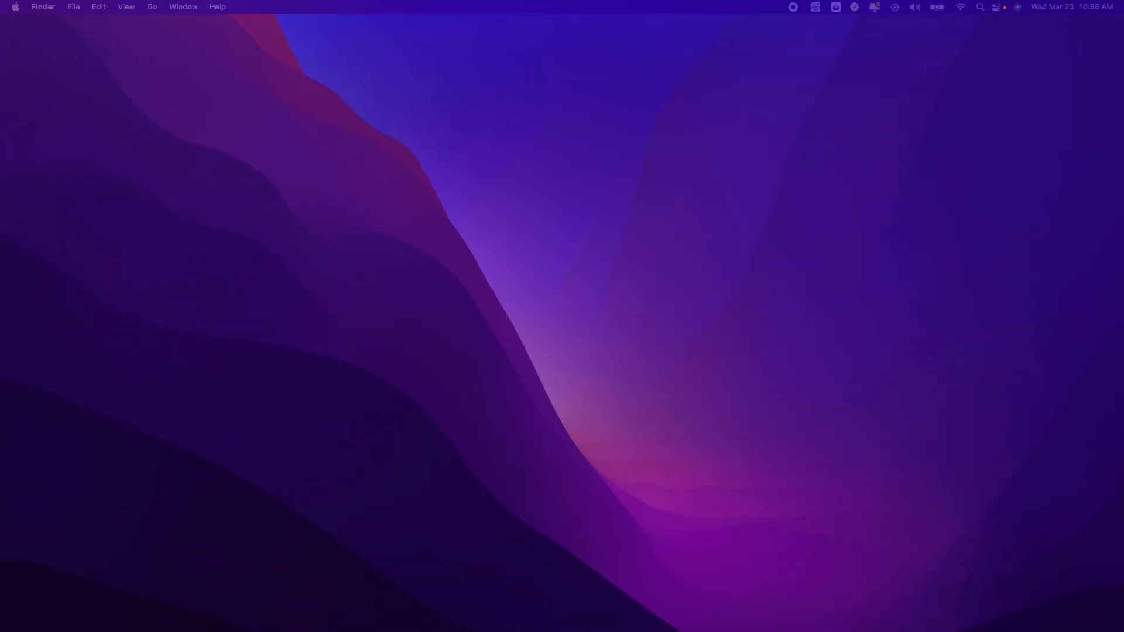
pyautogui.moveTo(1123, 16); pyautogui.dragTo(263, 55)
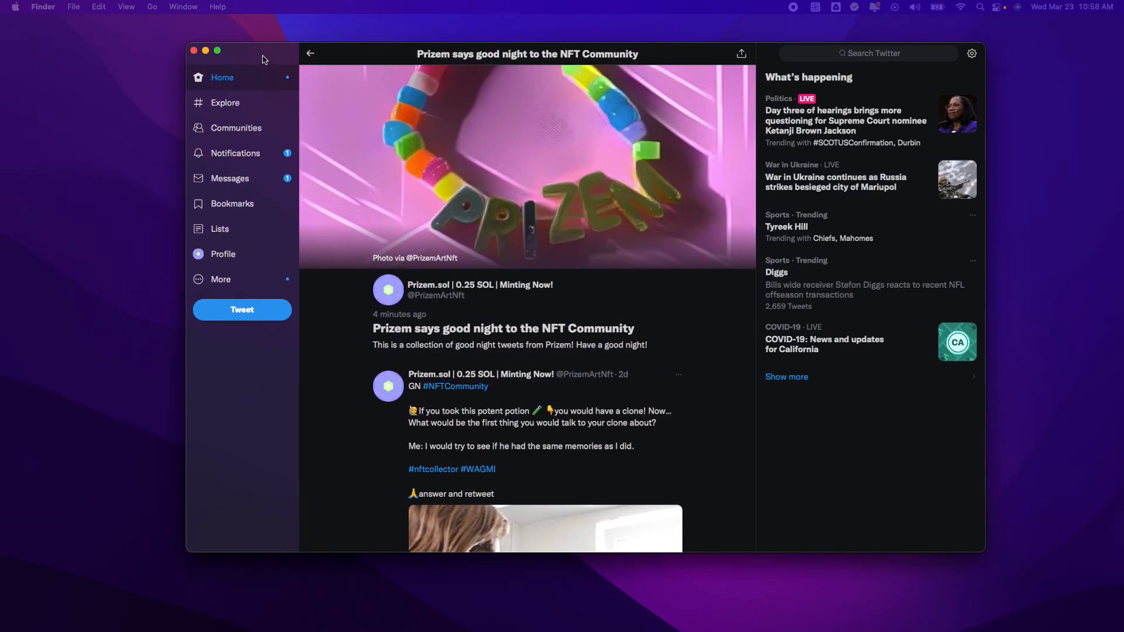
pyautogui.scroll(-10, 644, 401)
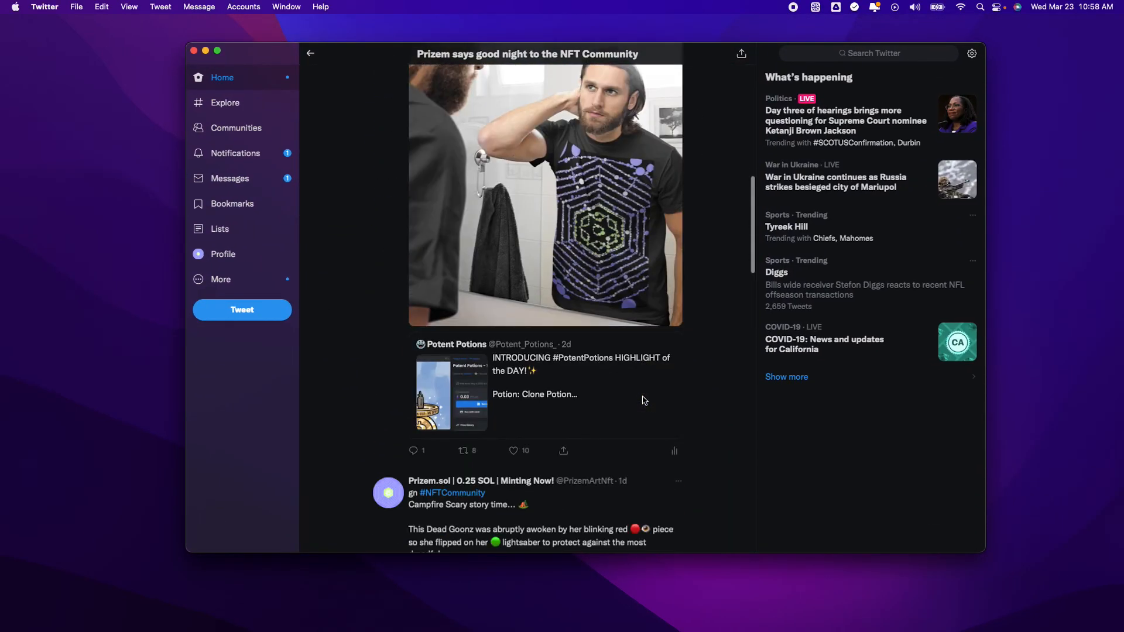
pyautogui.scroll(-8, 643, 398)
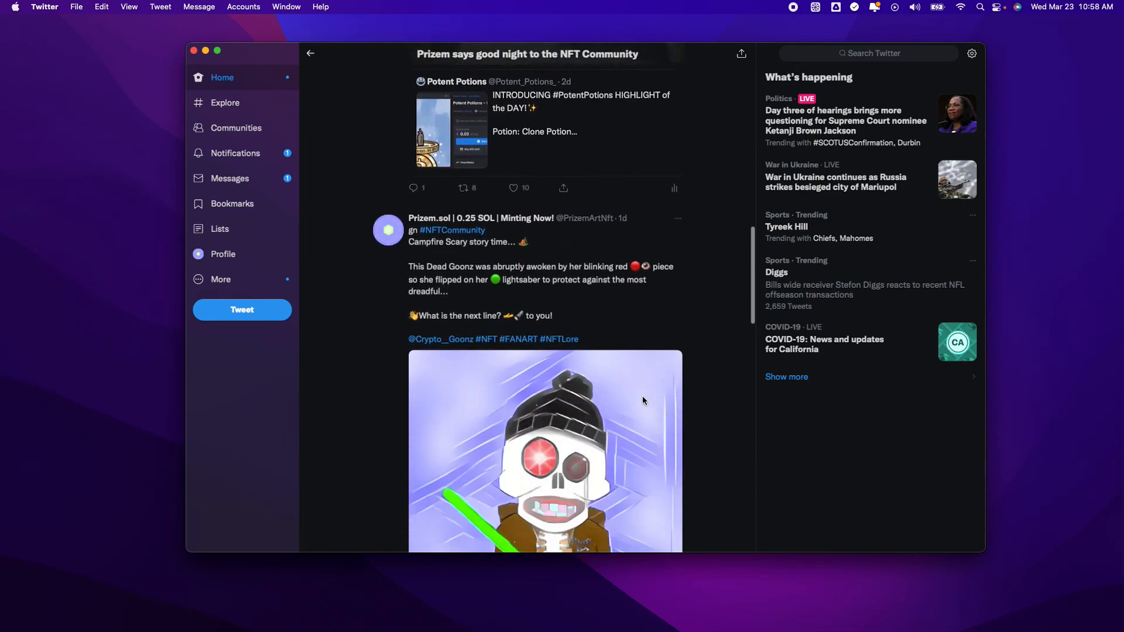
pyautogui.scroll(-15, 641, 396)
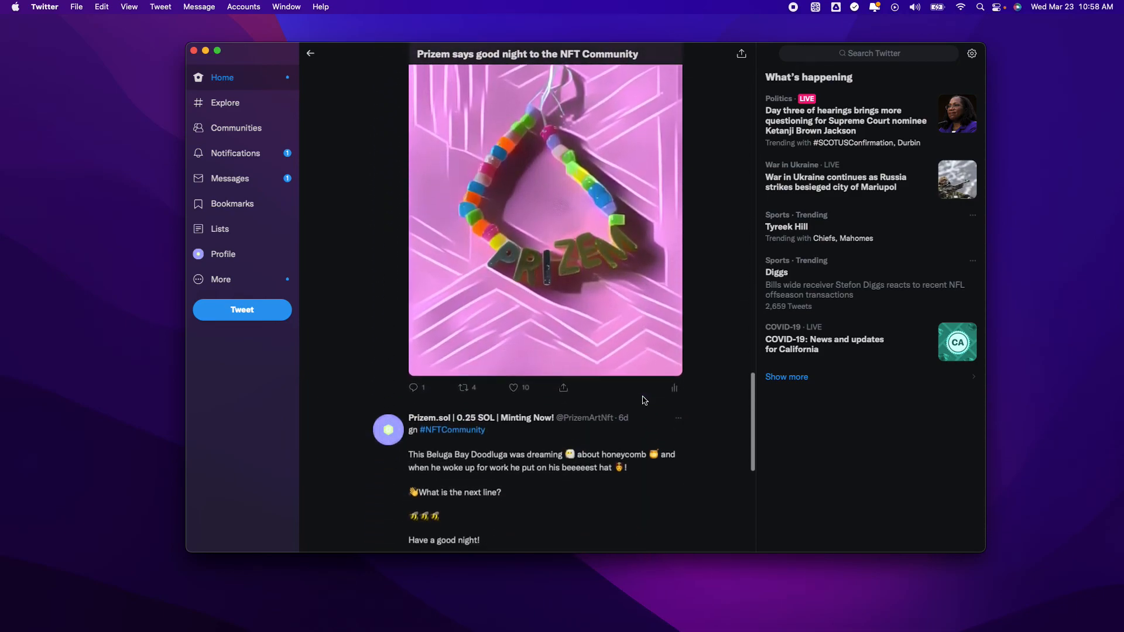
pyautogui.scroll(-4, 641, 398)
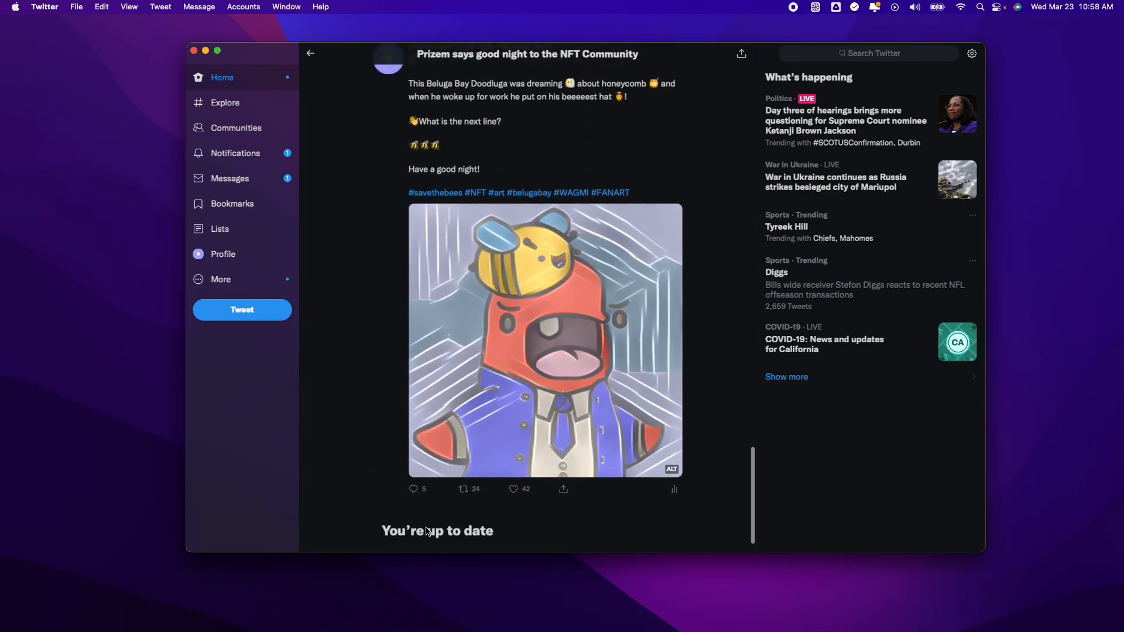
pyautogui.scroll(20, 677, 202)
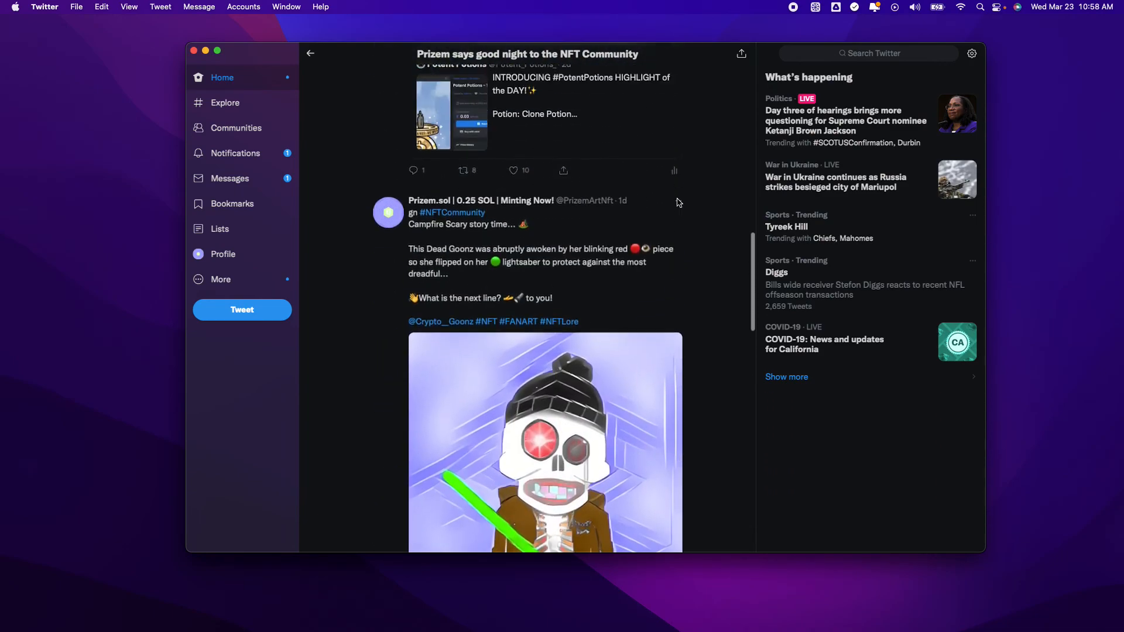
pyautogui.scroll(15, 501, 170)
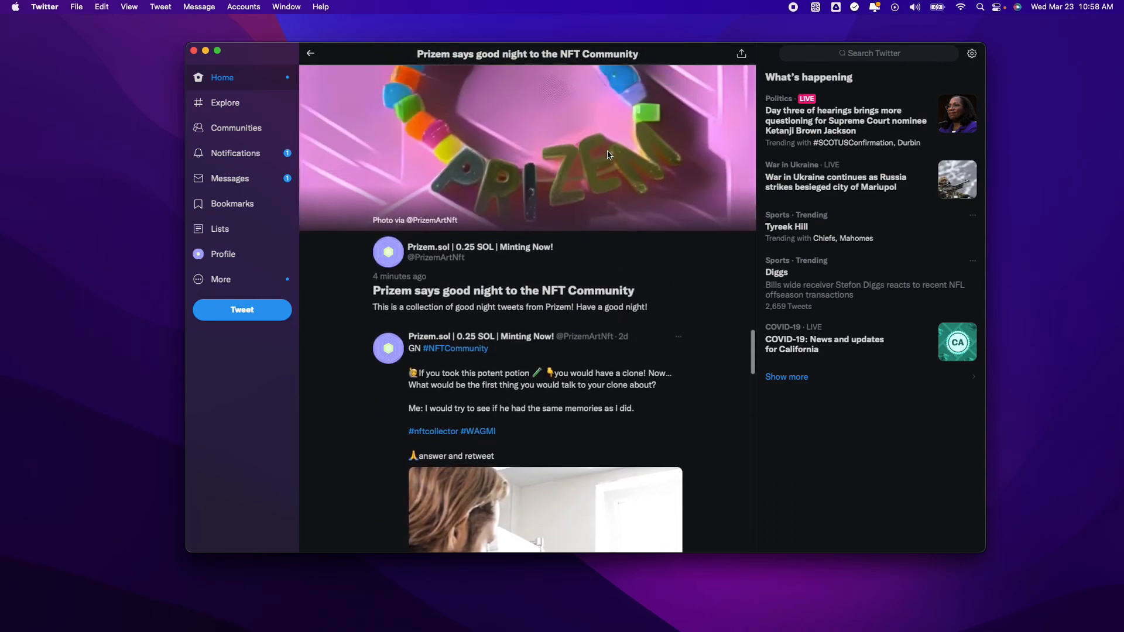